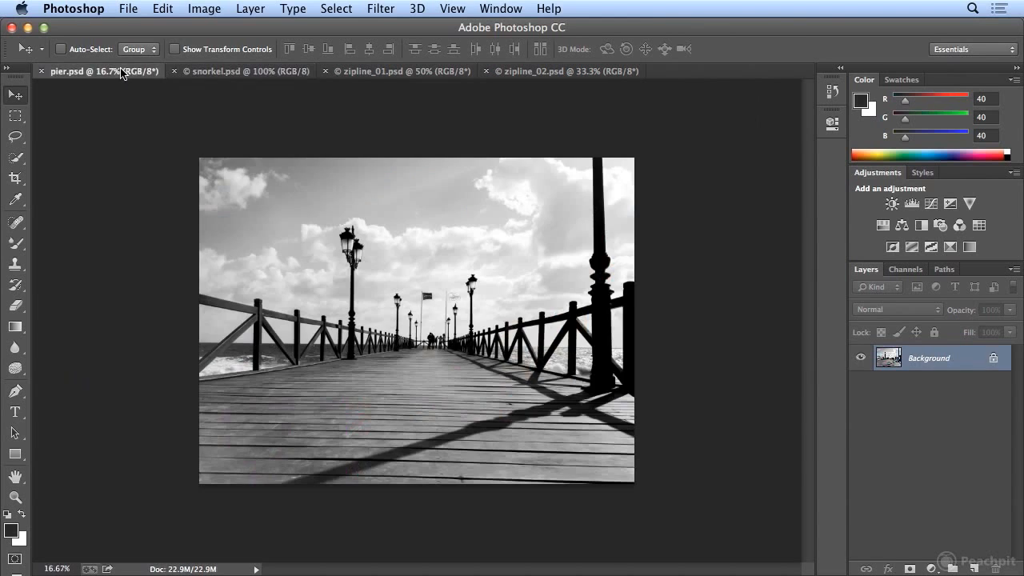
Arrange the four open images in a 4-up layout and hide the side panels while keeping the tools visible
click(506, 8)
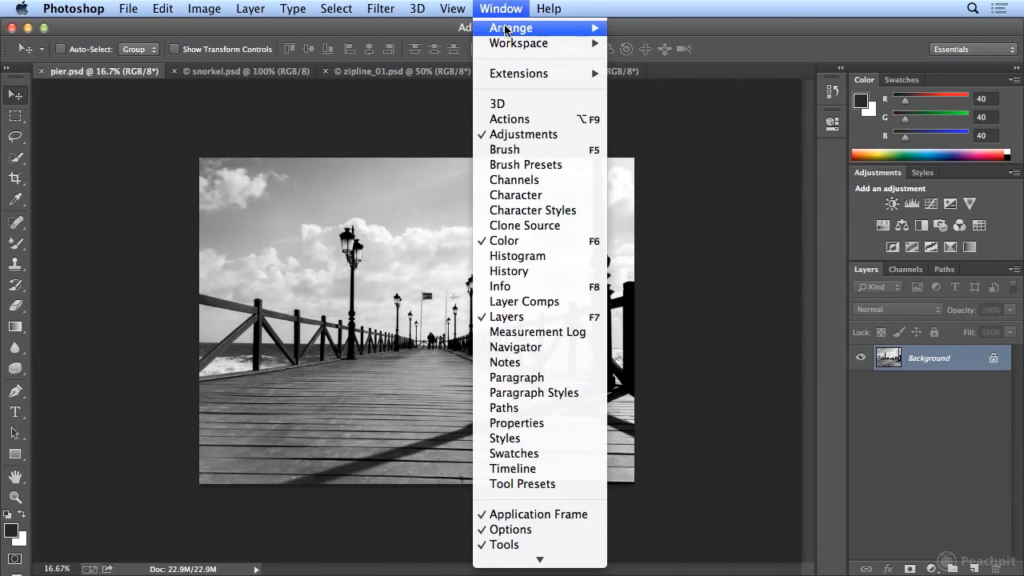
mouse_move(508, 30)
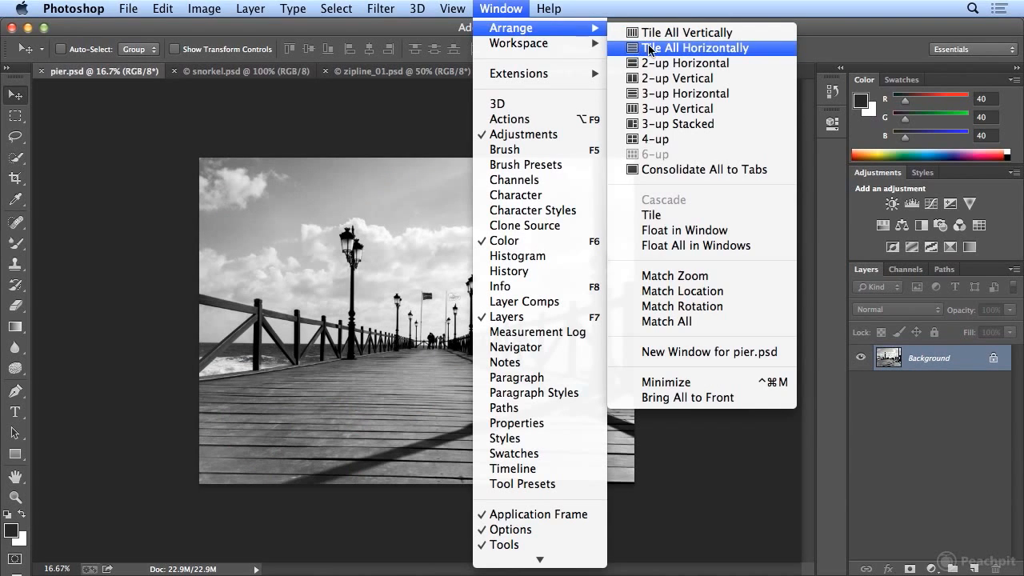
click(680, 140)
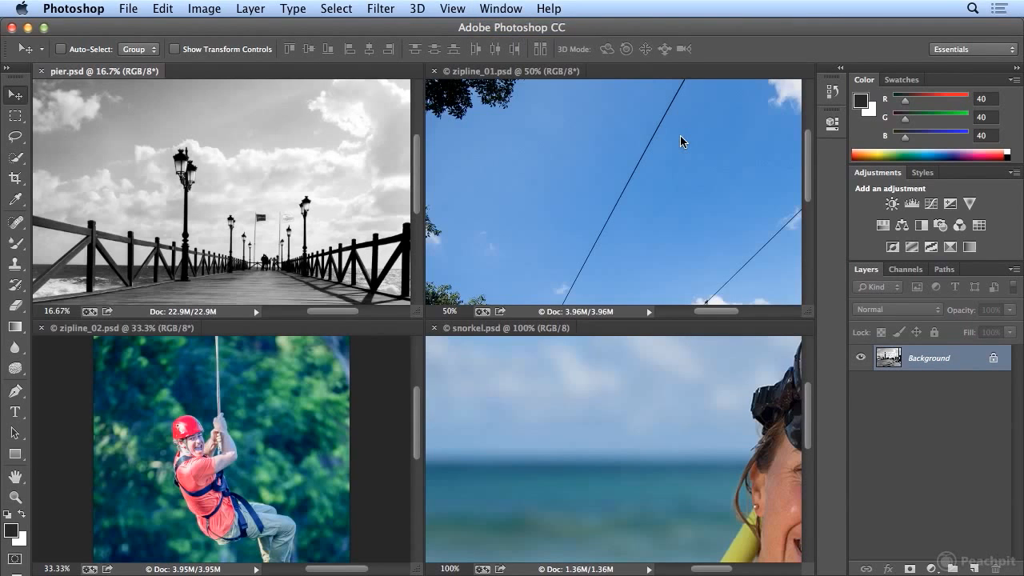
key(shift+Tab)
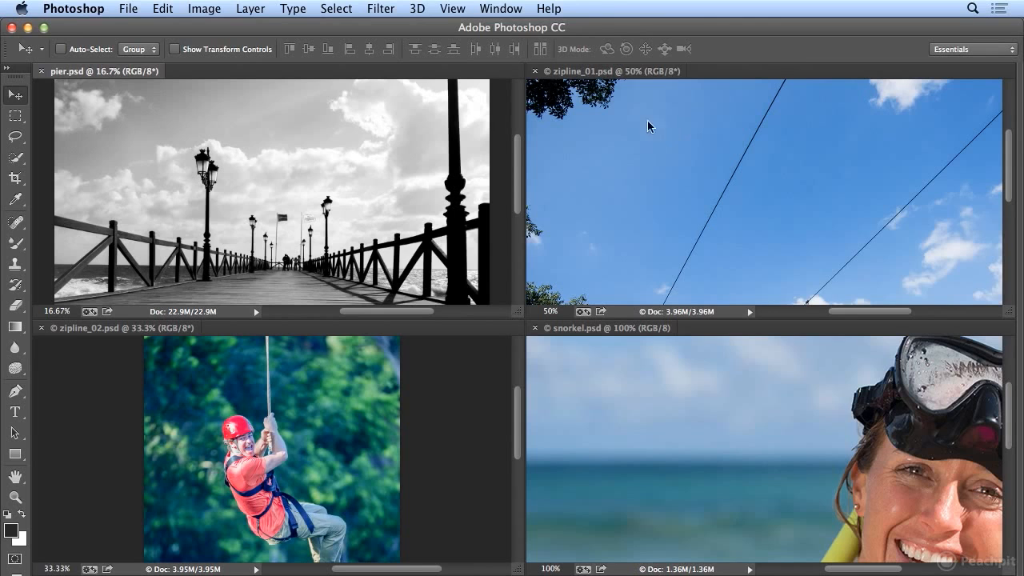
Zoom zipline_01.psd to 33.3% and snorkel.psd to 50% so each image fits better in its window
click(632, 75)
key(super+plus)
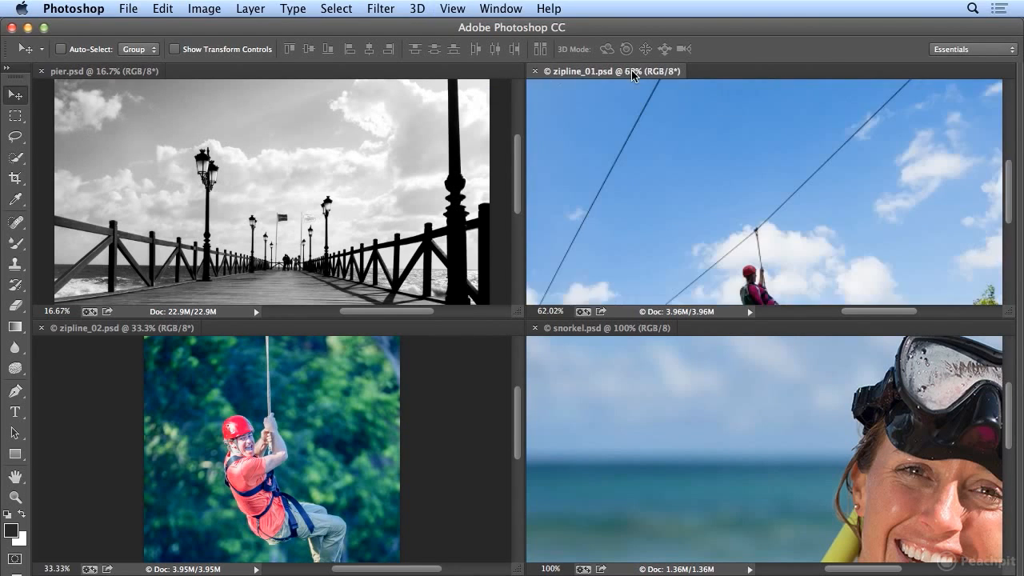
key(super+minus)
key(super+minus)
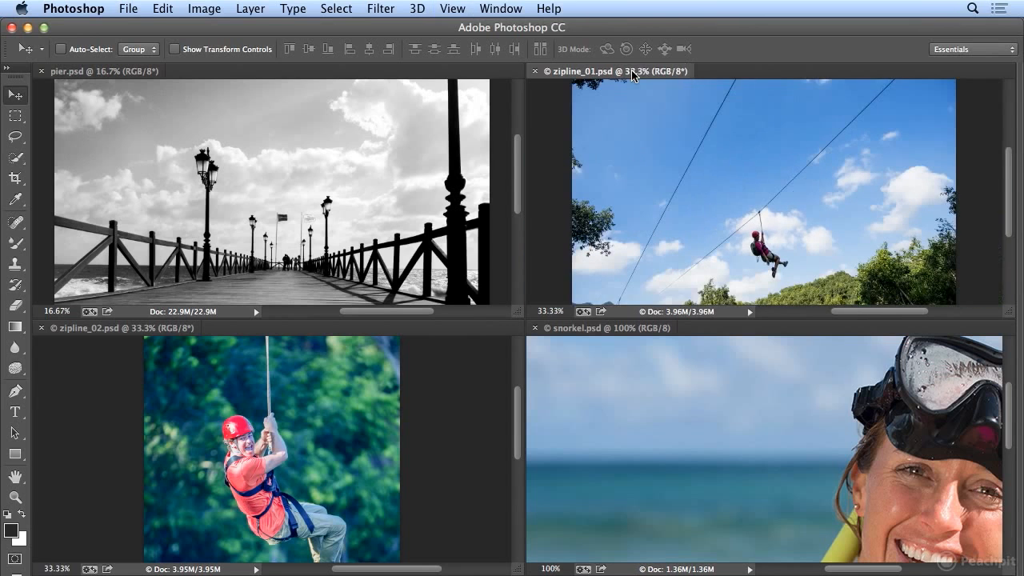
click(592, 328)
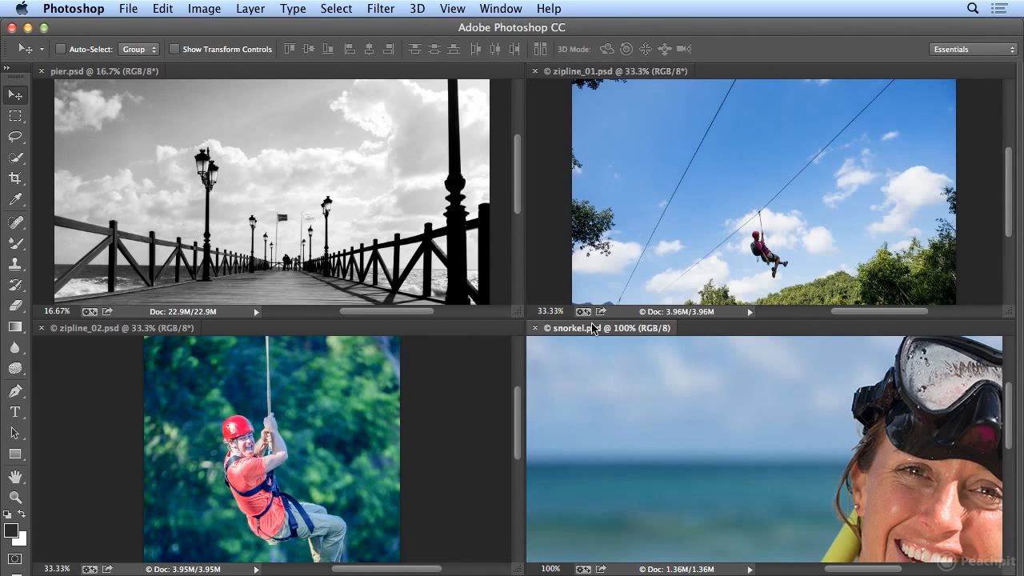
key(super+minus)
key(super+minus)
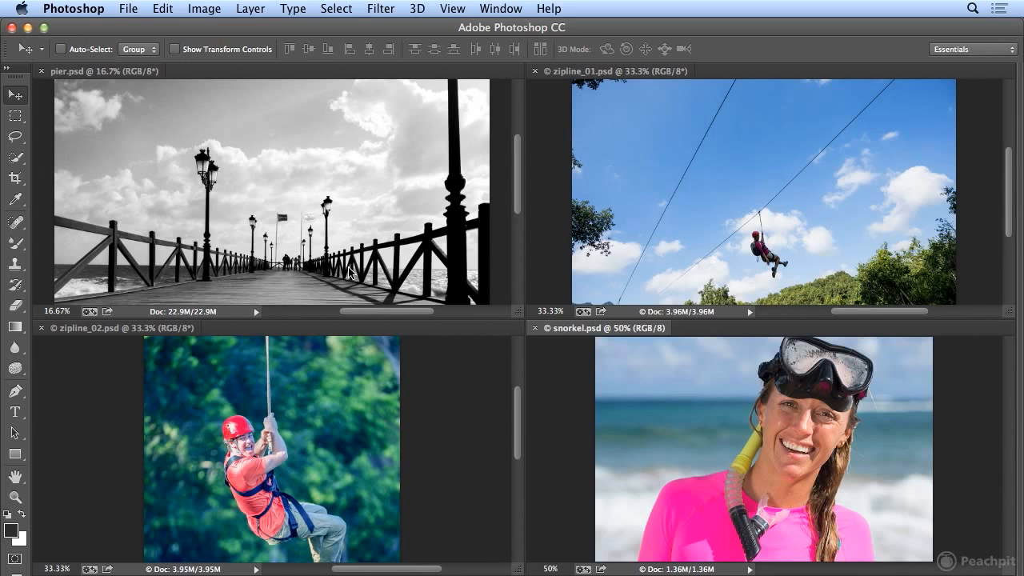
Zoom pier.psd out to 12.5% and reposition the image so the pier's deck is in view
click(110, 72)
key(super+minus)
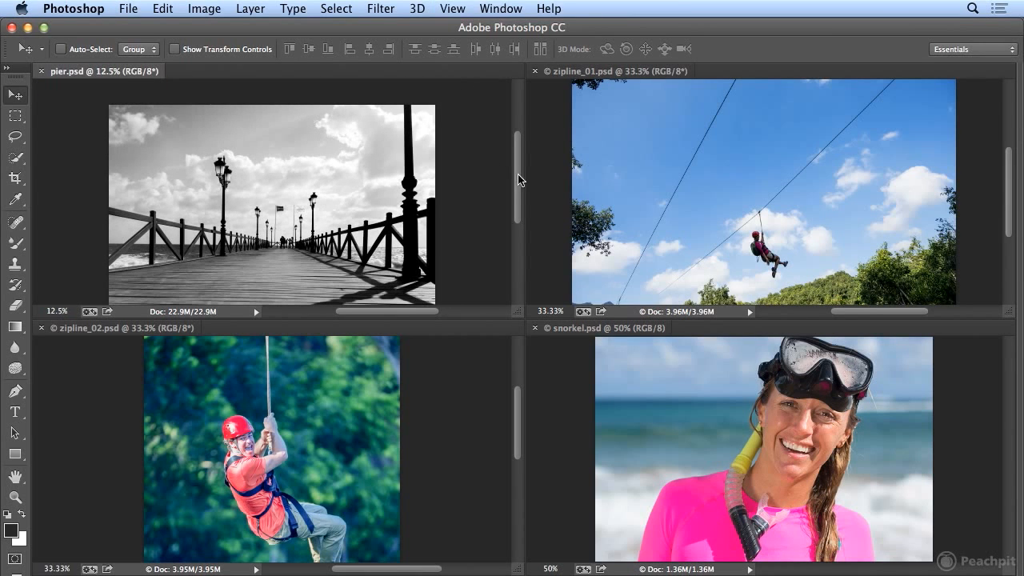
scroll(518, 184, down, 1)
scroll(519, 188, down, 2)
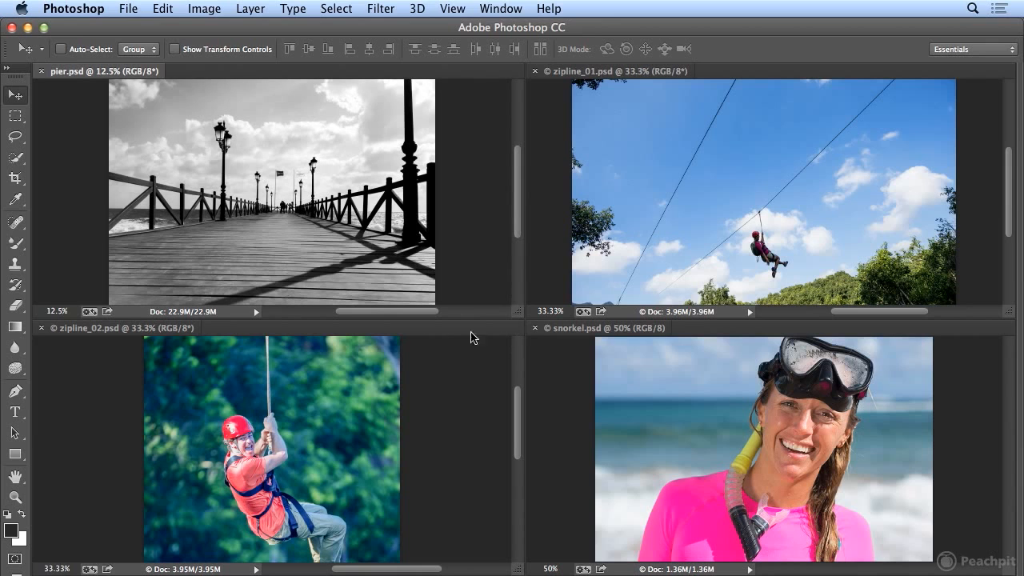
Make snorkel.psd the active document and open the Color Settings
click(153, 330)
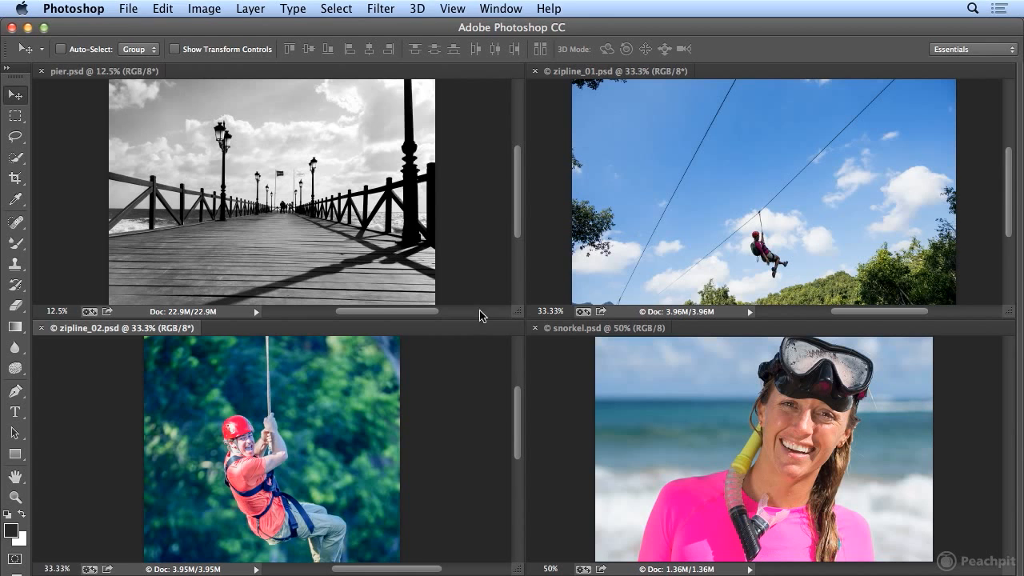
click(602, 329)
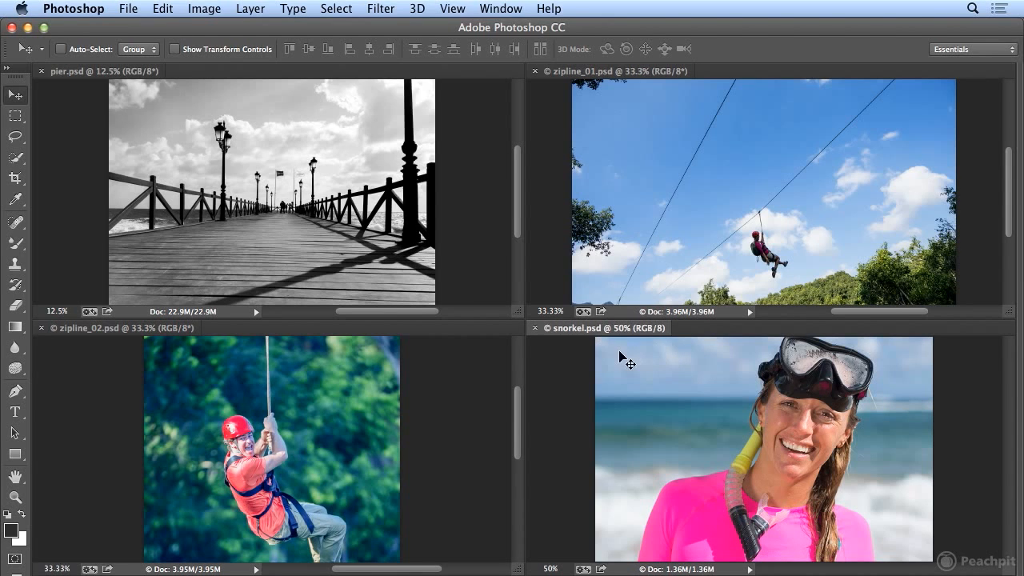
click(163, 9)
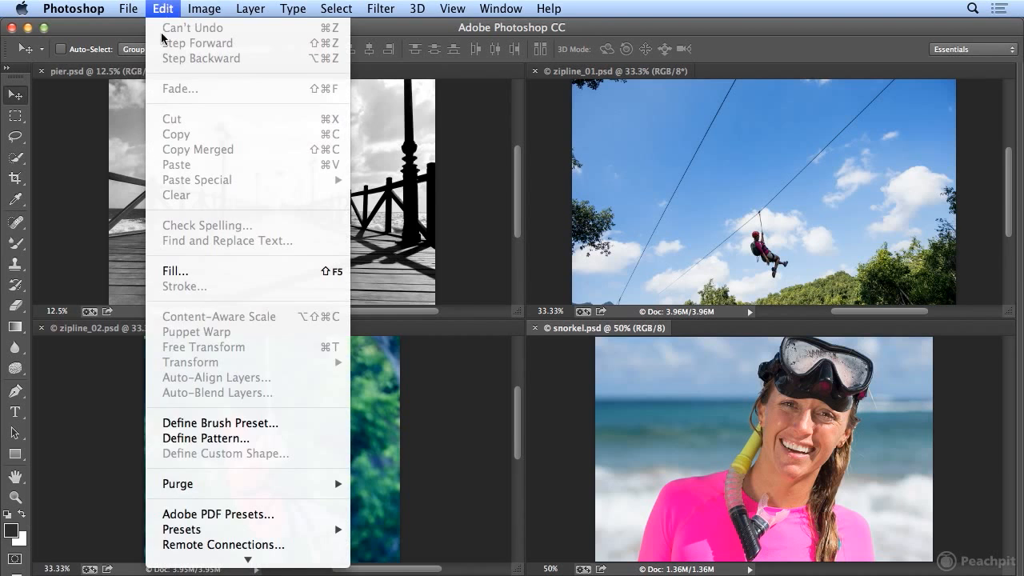
scroll(224, 530, down, 4)
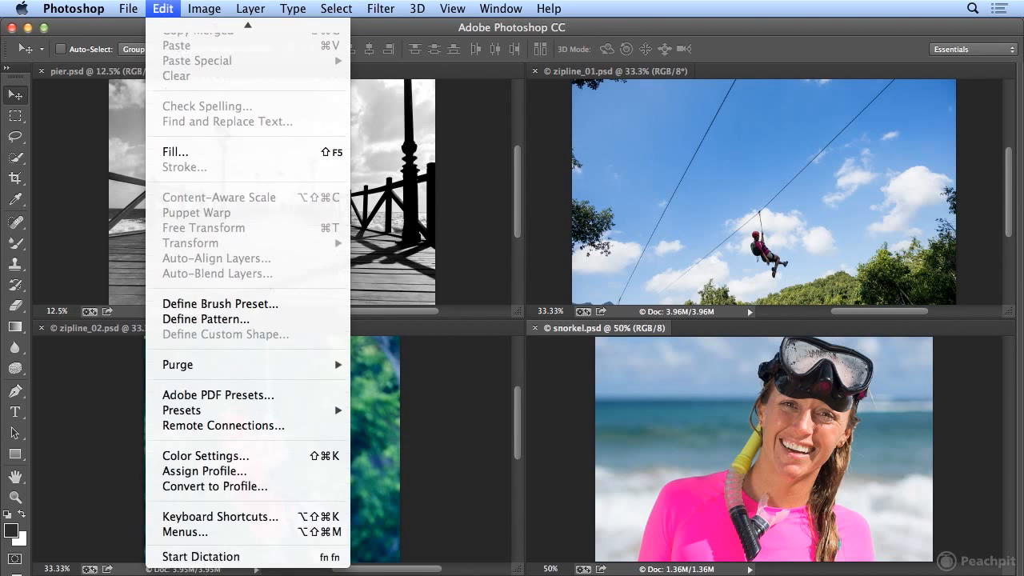
click(243, 459)
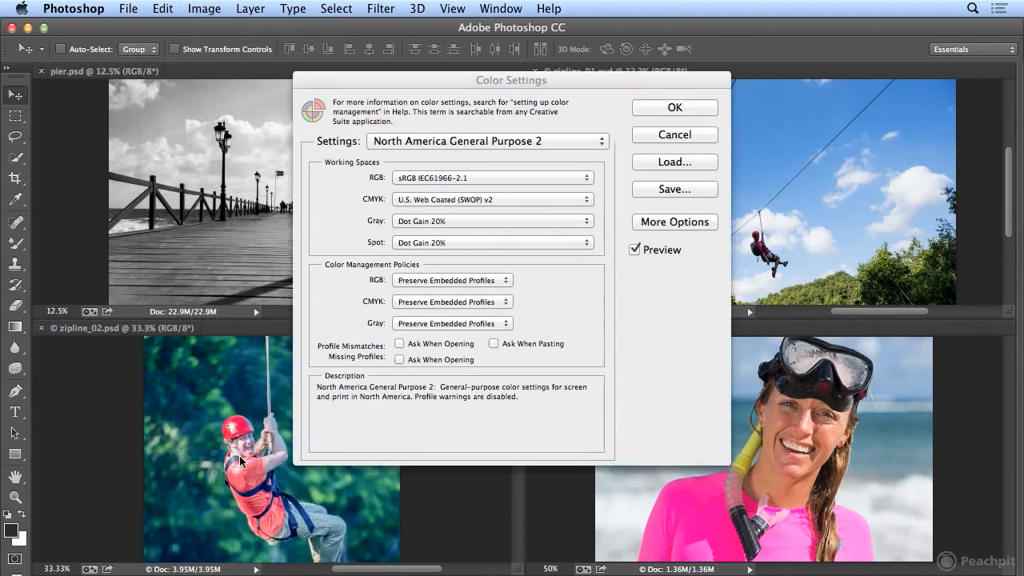
Examine the available color settings presets, the CMYK working spaces, and the descriptions of the working spaces and color management policies
click(456, 142)
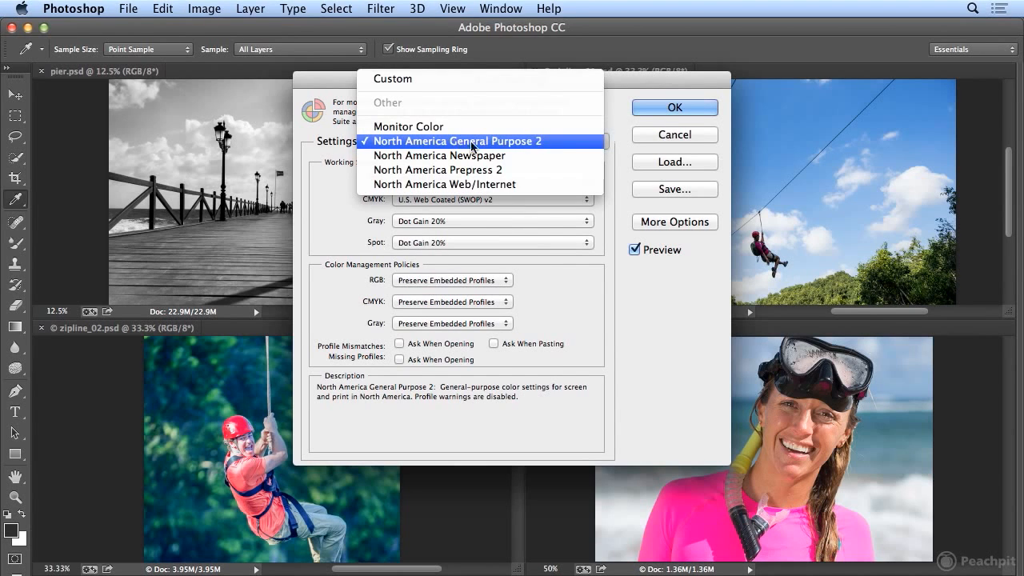
click(553, 143)
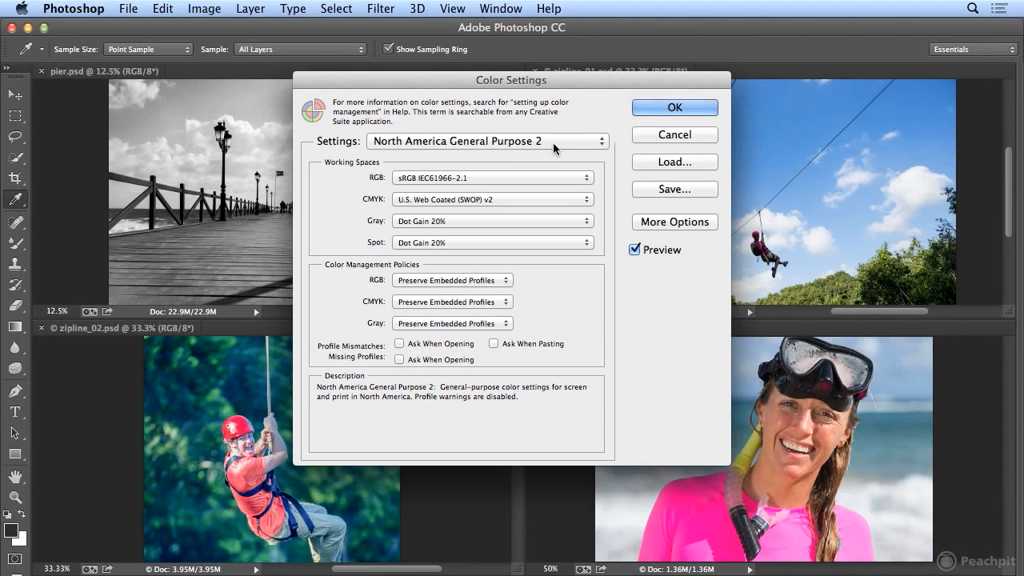
mouse_move(455, 178)
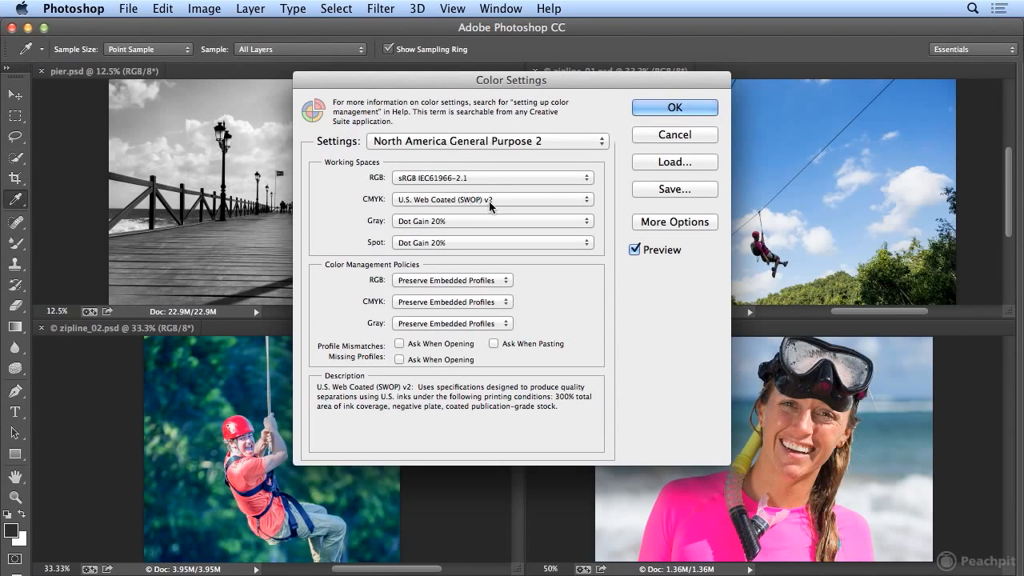
click(436, 200)
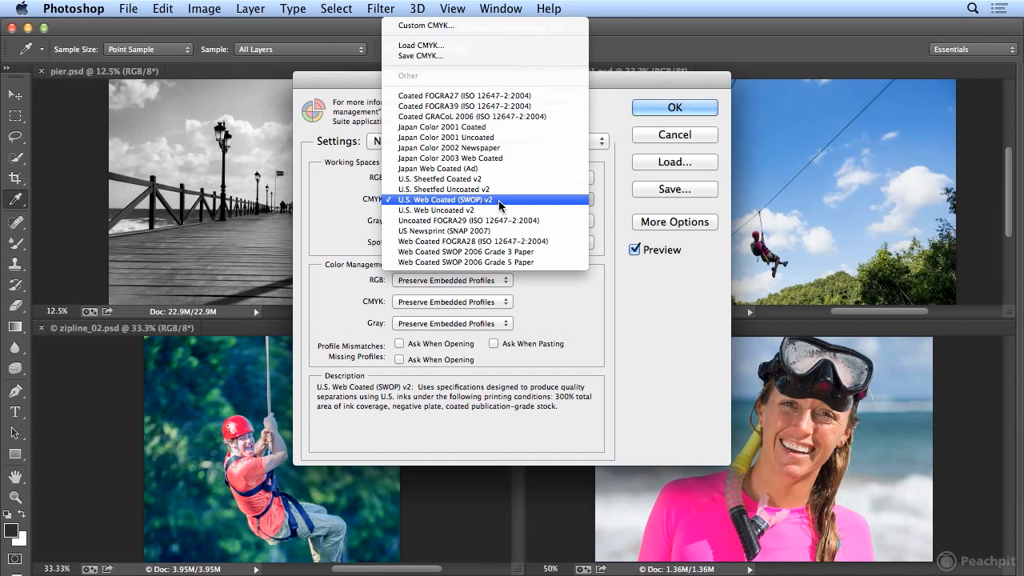
click(609, 203)
mouse_move(533, 218)
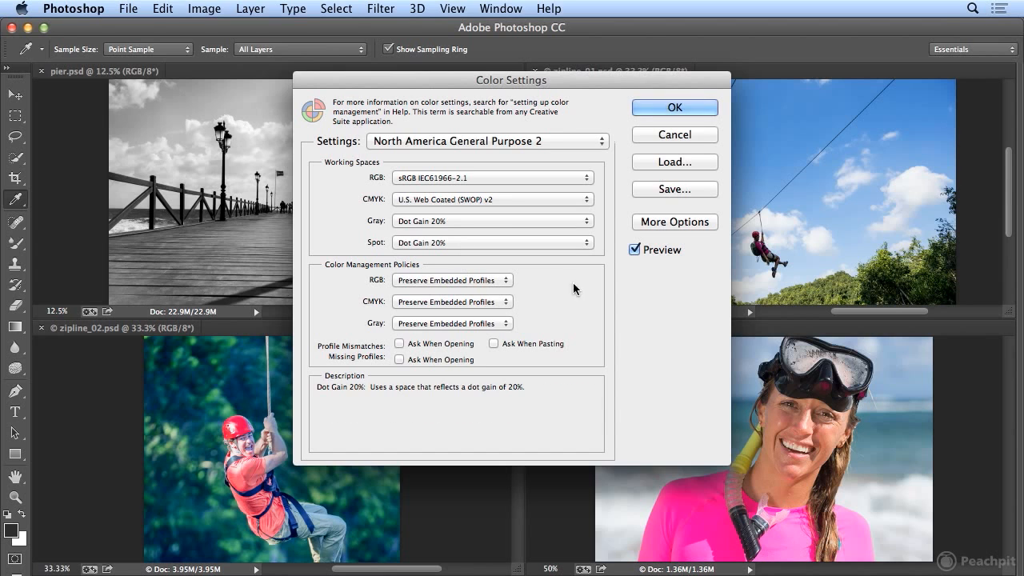
mouse_move(550, 262)
mouse_move(502, 282)
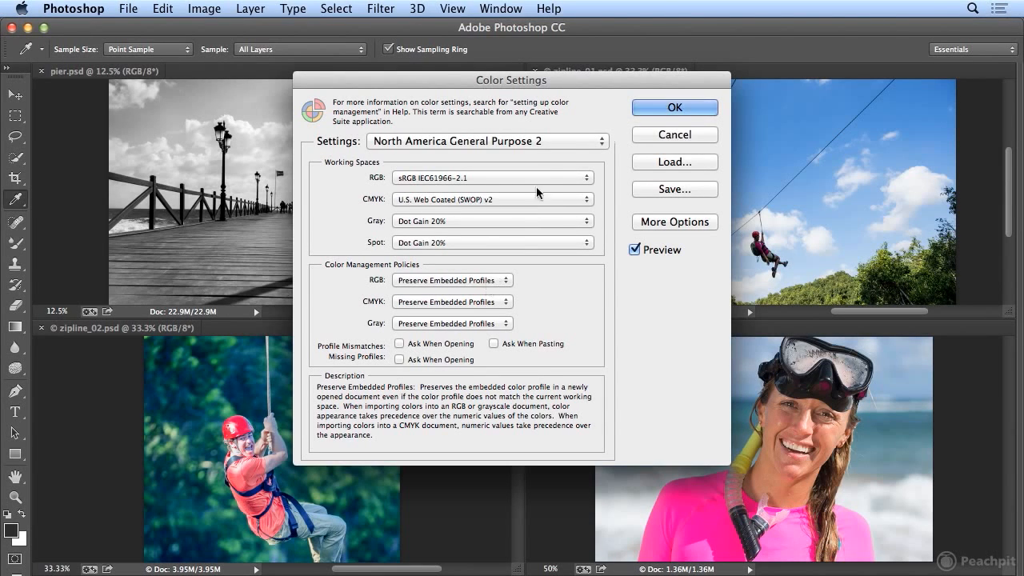
Choose the North America Prepress 2 color settings preset, check its CMYK working space choices, and apply the settings
click(531, 140)
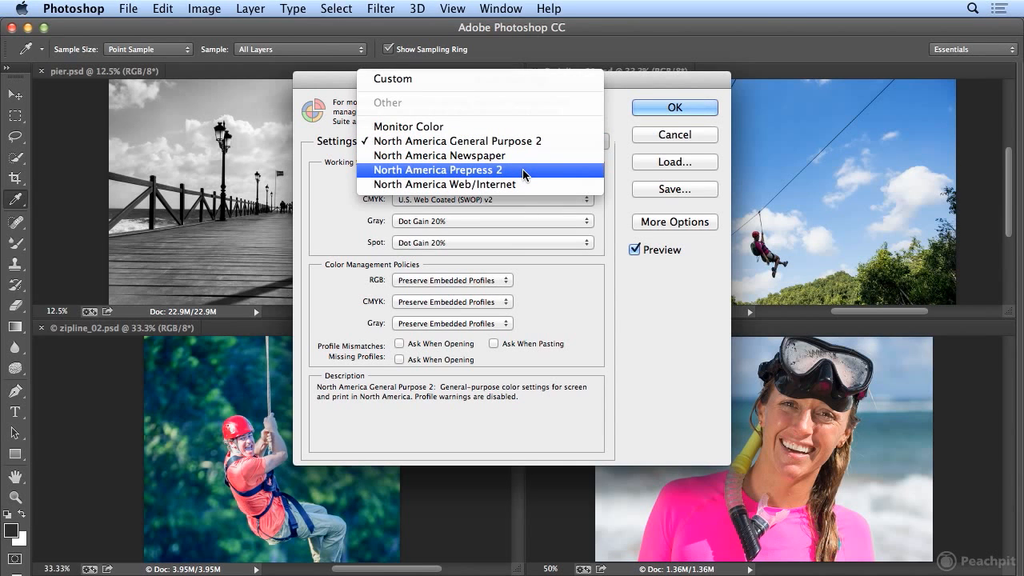
click(524, 170)
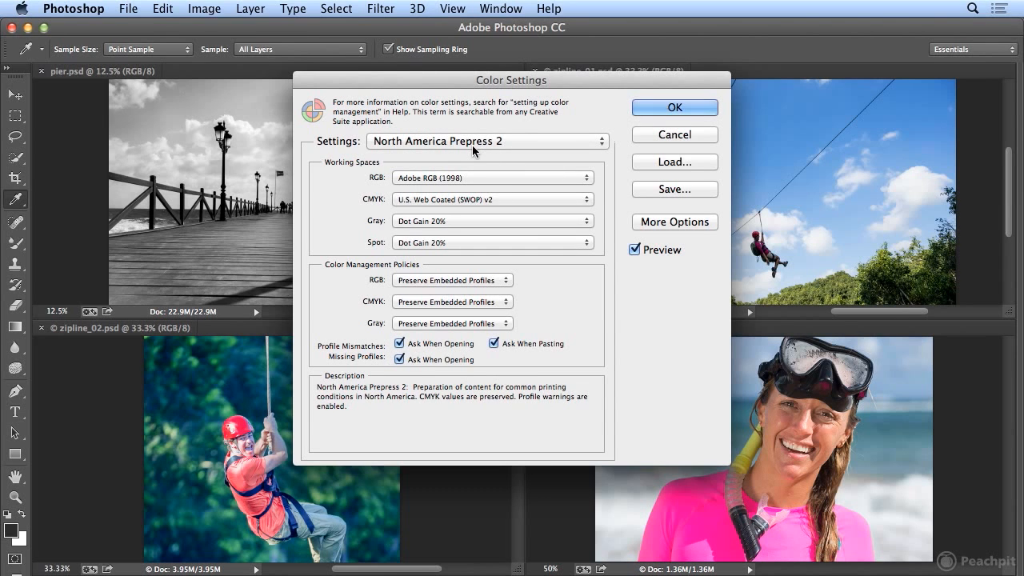
click(436, 199)
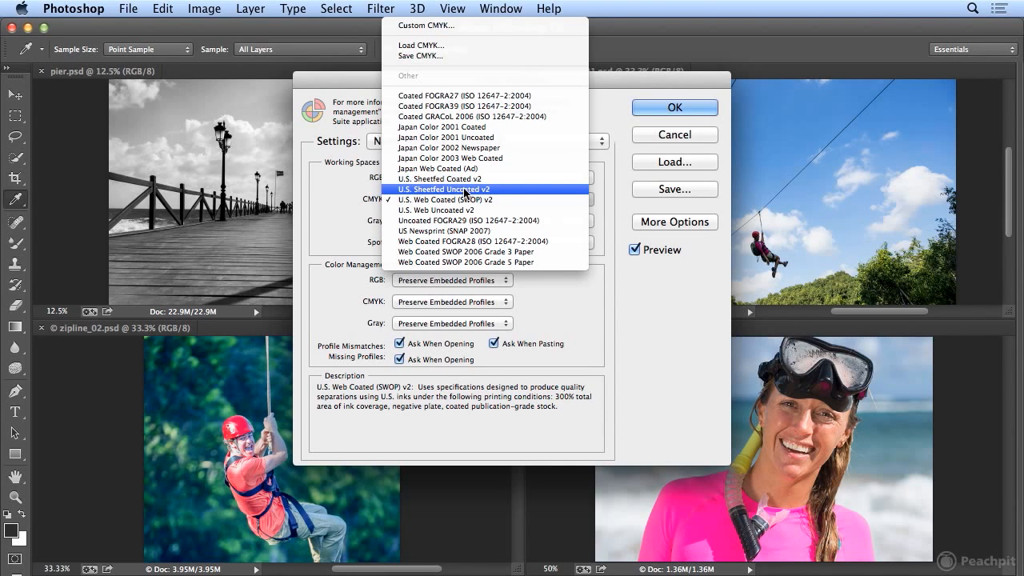
click(611, 198)
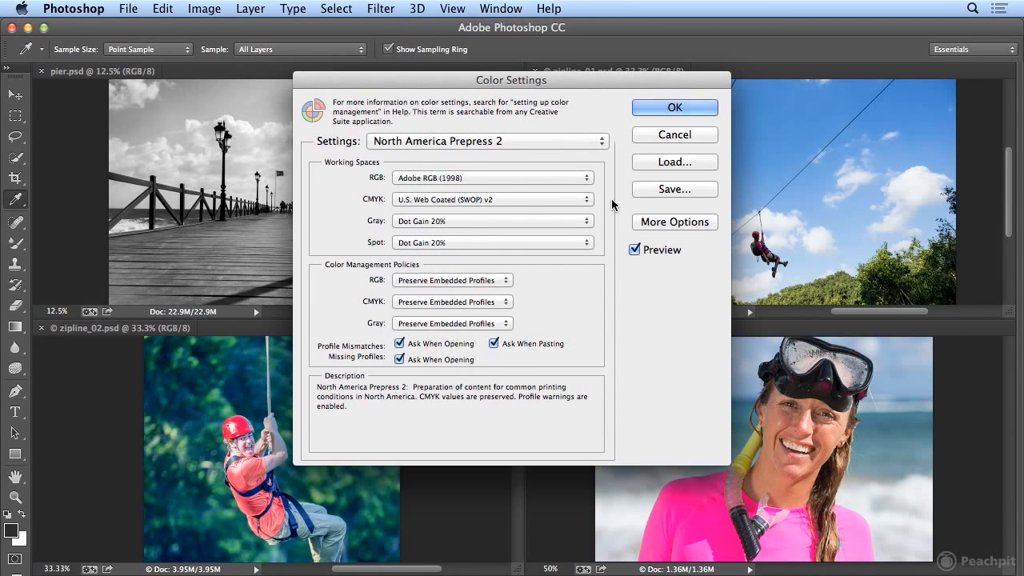
click(682, 107)
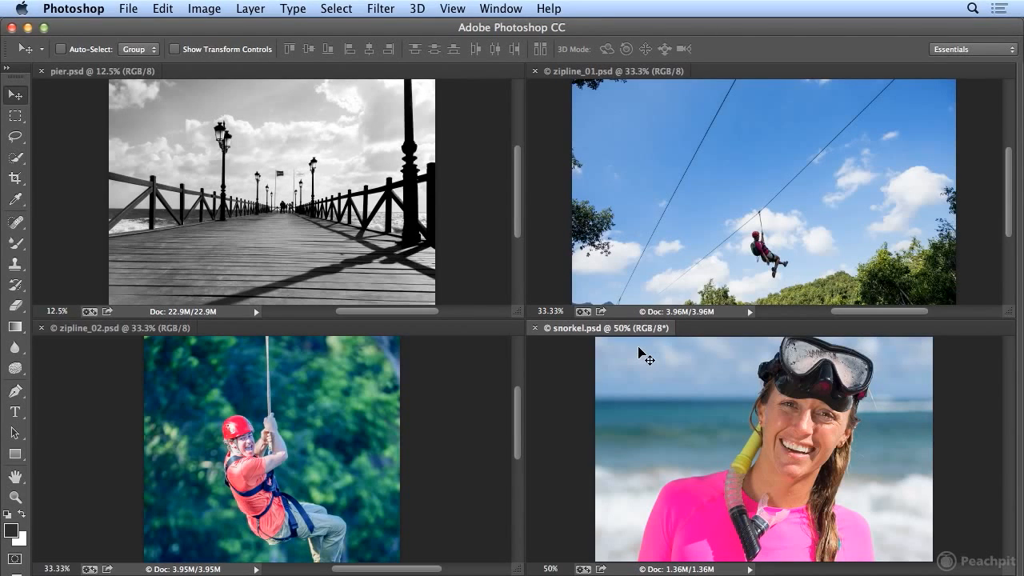
Compare the Assign Profile previews of working Adobe RGB (1998) and sRGB IEC61966-2.1 on snorkel.psd
click(163, 9)
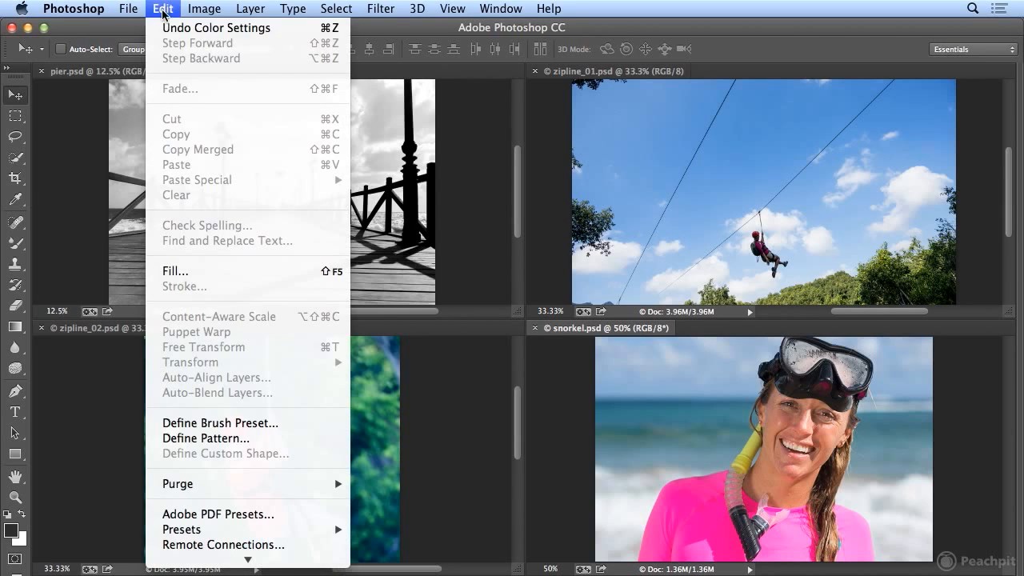
scroll(240, 476, down, 3)
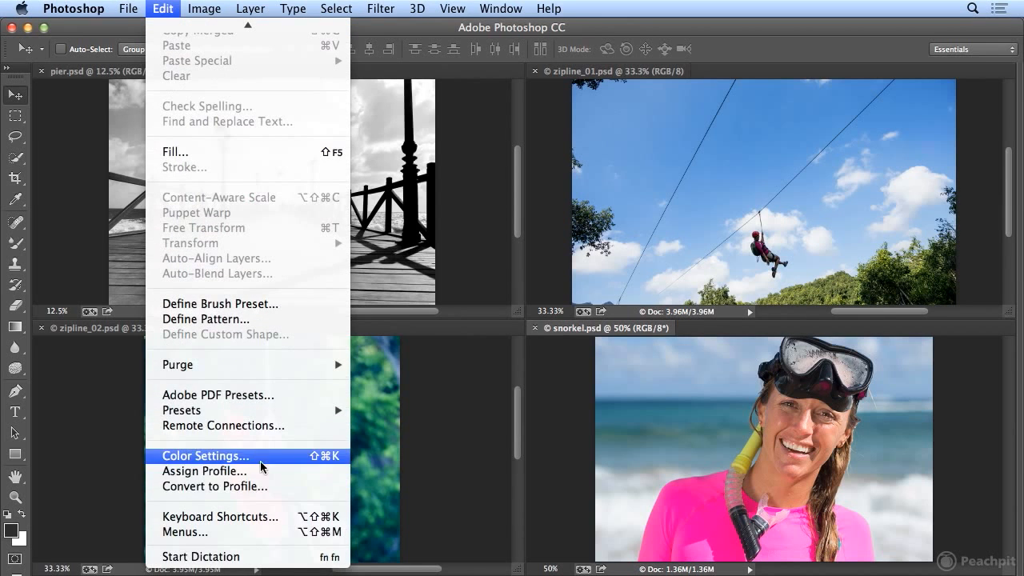
click(204, 471)
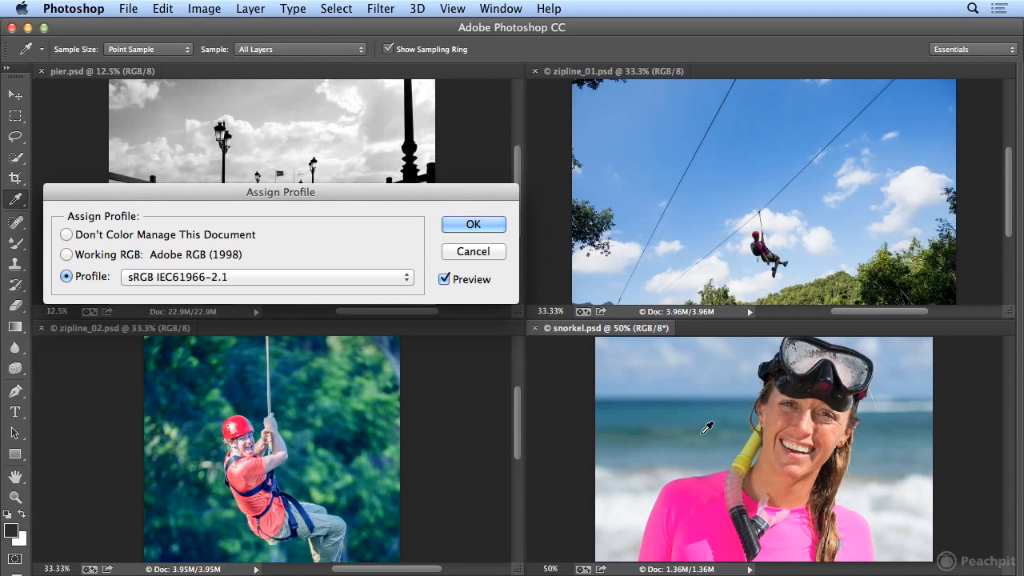
click(169, 256)
click(89, 276)
click(85, 256)
click(83, 276)
click(85, 258)
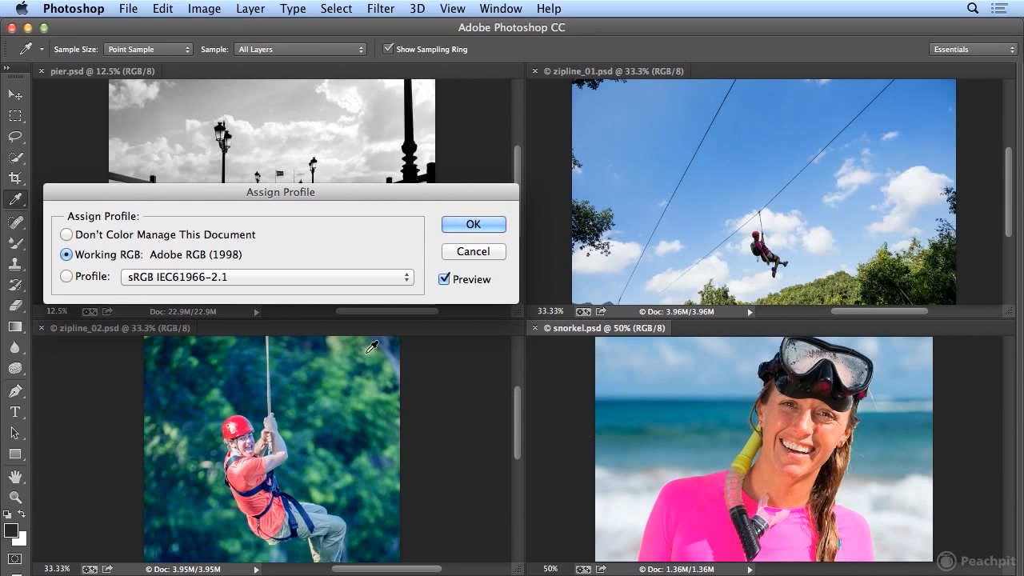
click(77, 276)
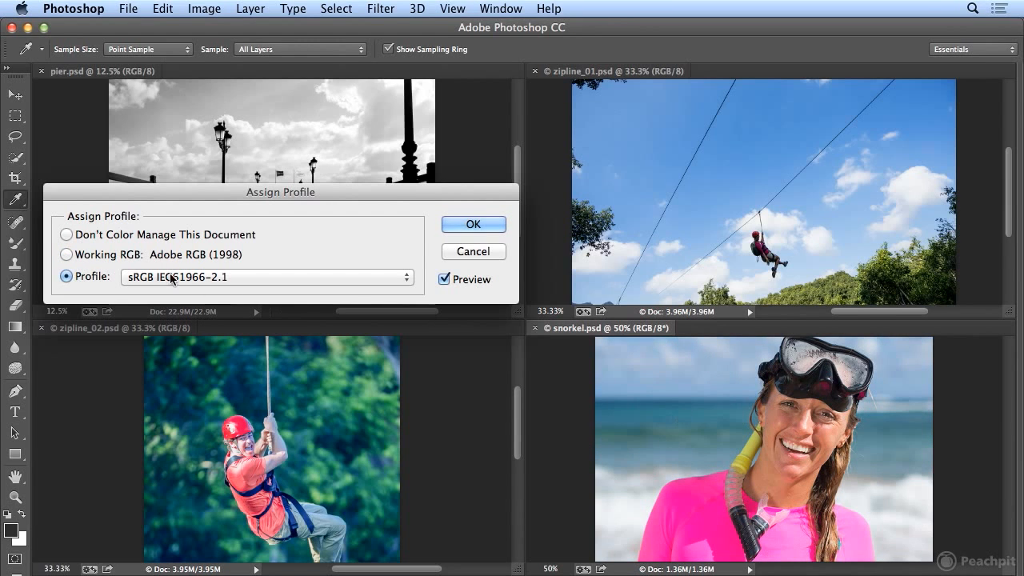
click(144, 259)
click(103, 276)
click(103, 258)
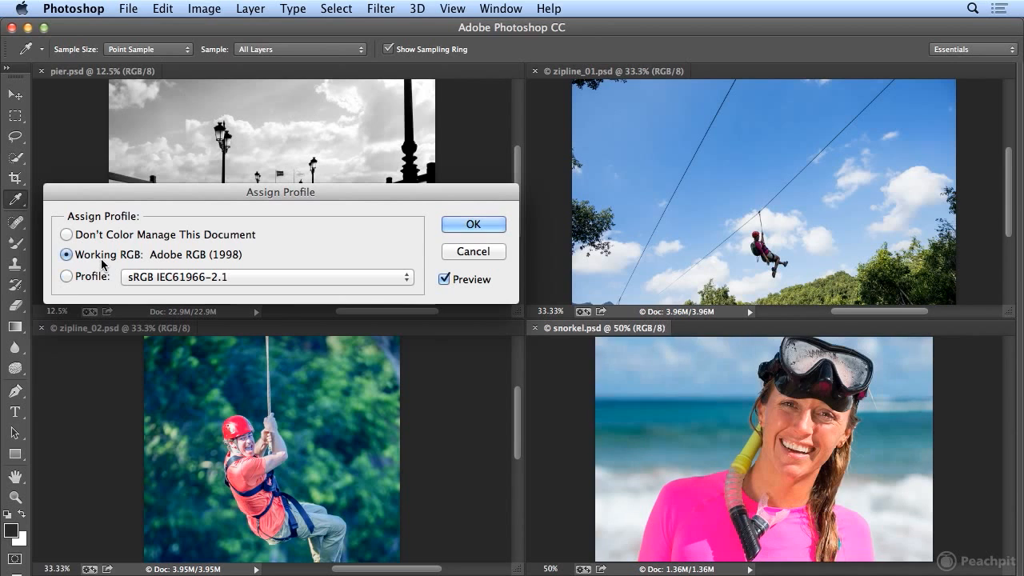
click(93, 277)
click(95, 256)
click(93, 277)
click(94, 256)
click(88, 276)
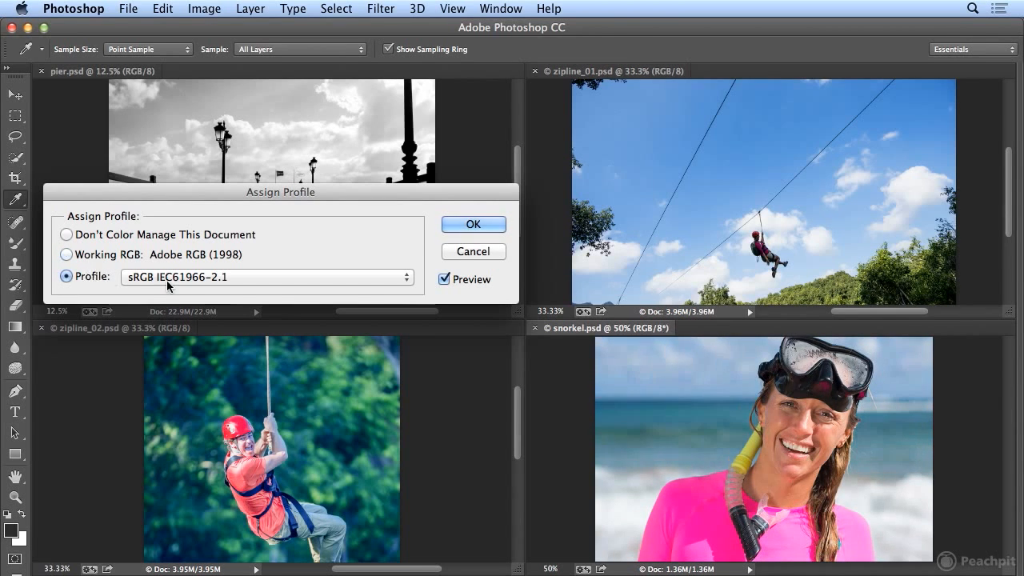
Preview the ProPhoto RGB profile on snorkel.psd and close Assign Profile without keeping it
click(169, 282)
click(172, 262)
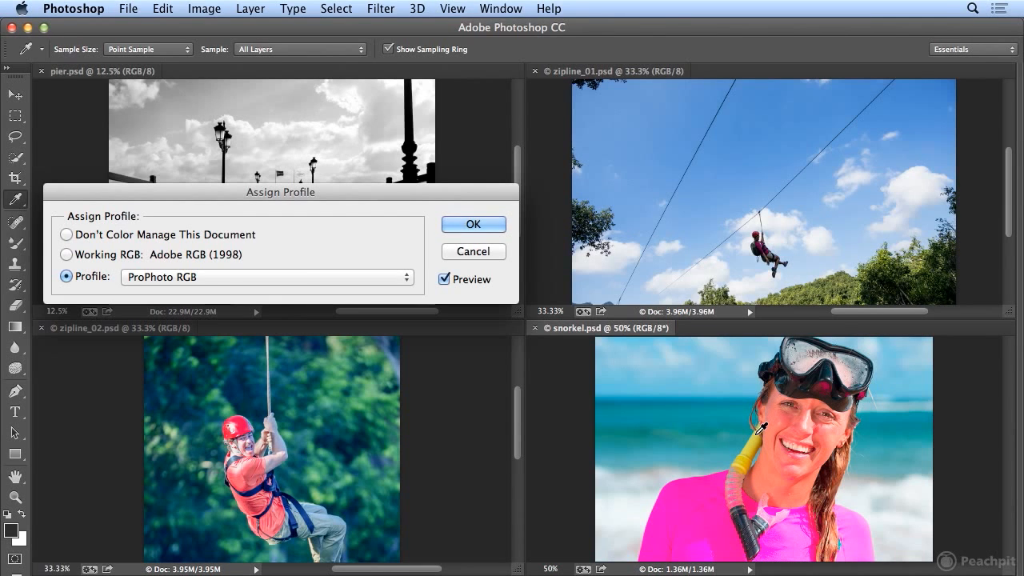
click(169, 280)
click(170, 280)
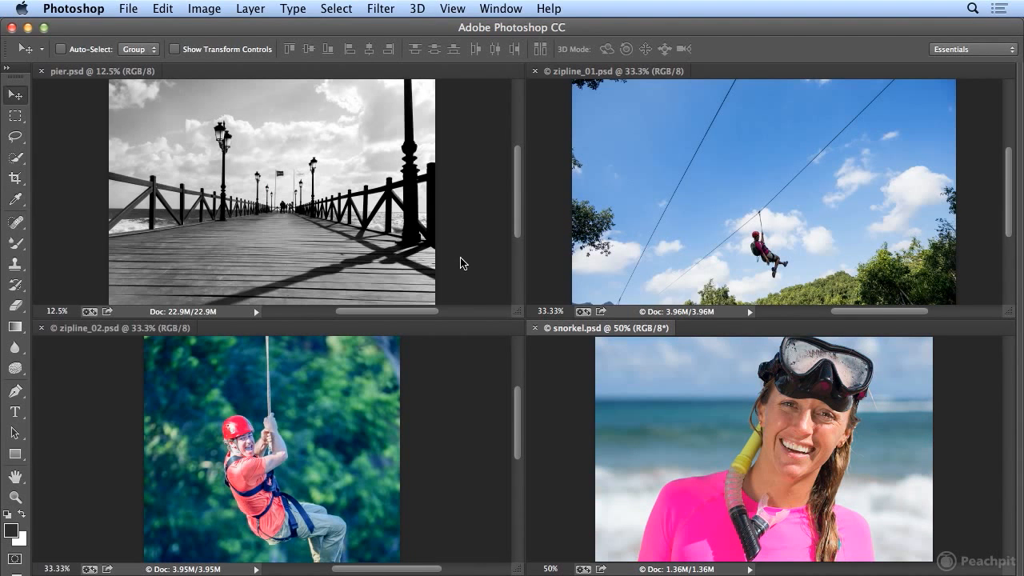
Open Assign Profile for zipline_01.psd and preview the ProPhoto RGB and sRGB IEC61966-2.1 profiles on it
click(599, 76)
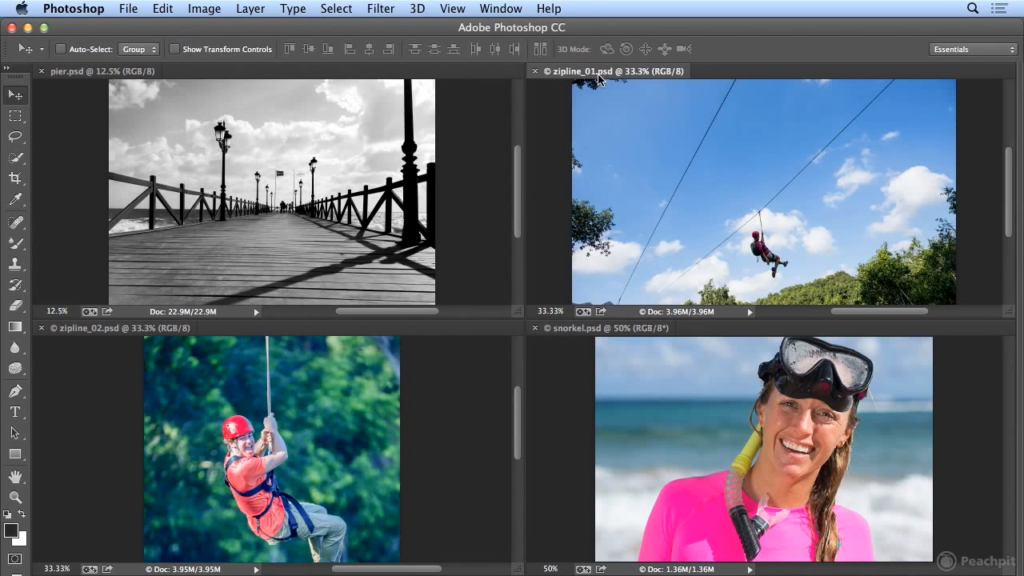
mouse_move(1008, 200)
mouse_down()
mouse_move(1009, 216)
mouse_move(1007, 206)
mouse_up()
click(157, 10)
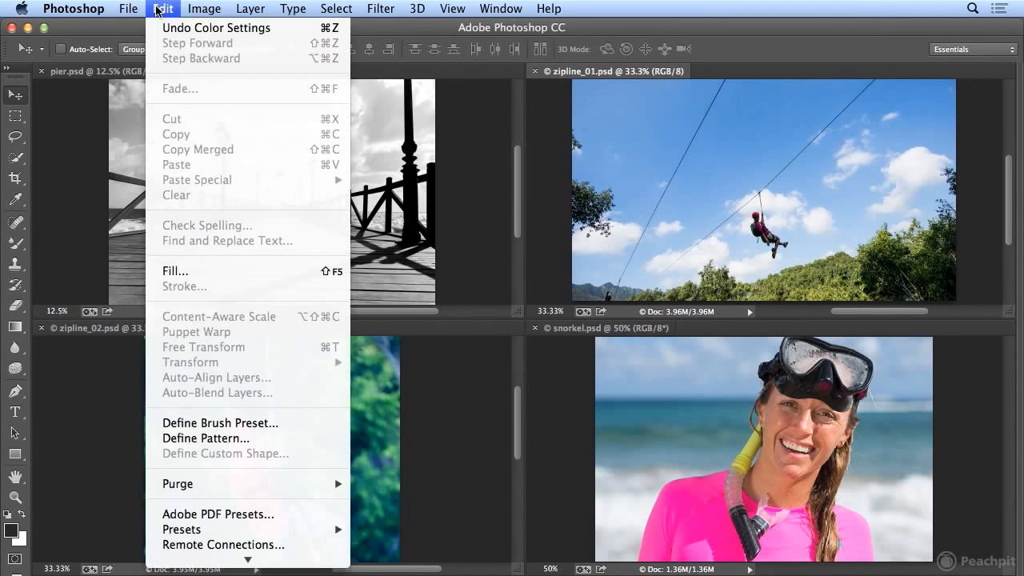
click(218, 475)
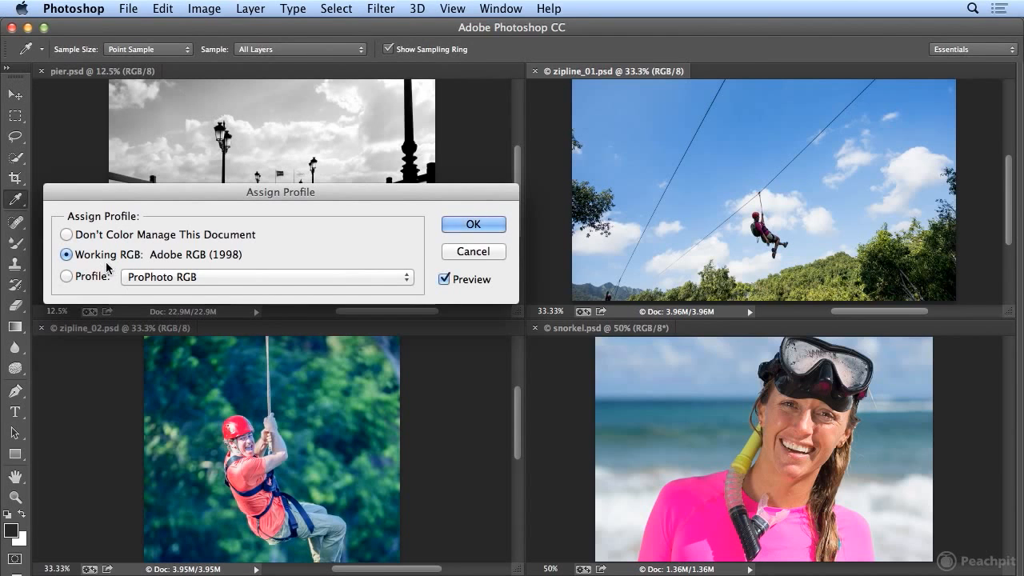
click(76, 277)
click(148, 281)
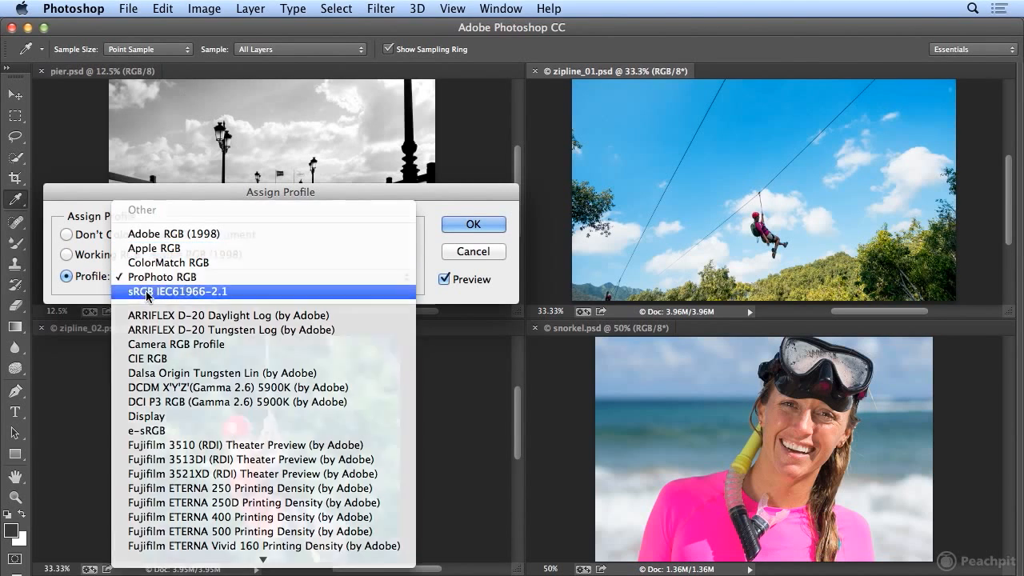
click(172, 292)
Compare sRGB IEC61966-2.1 with working Adobe RGB (1998) on zipline_01.psd, and assign the working RGB profile
click(100, 256)
click(91, 278)
click(92, 258)
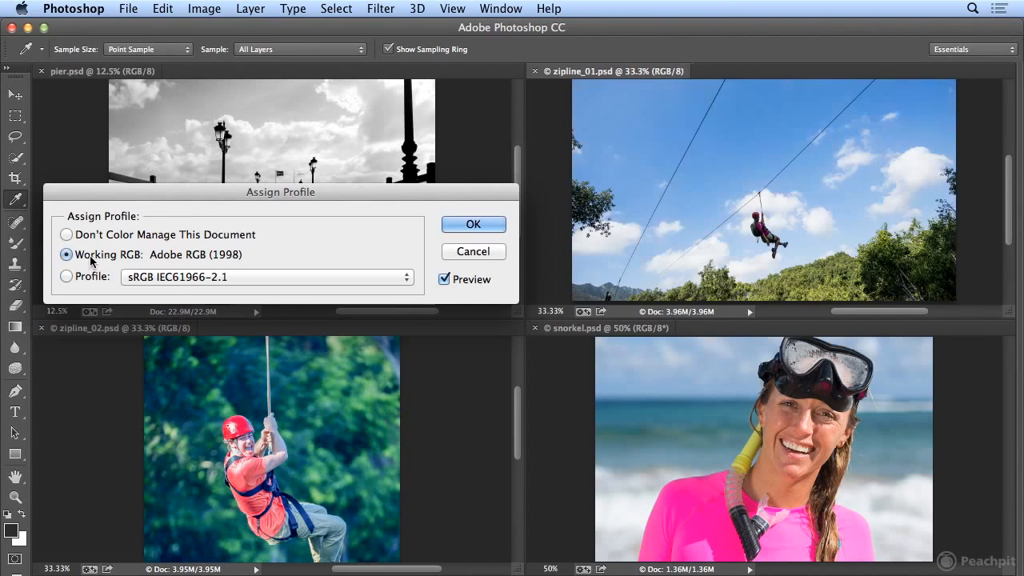
click(92, 280)
click(92, 257)
click(472, 225)
Compare the sRGB IEC61966-2.1 and working Adobe RGB (1998) previews on zipline_02.psd, and assign the working RGB profile
click(400, 355)
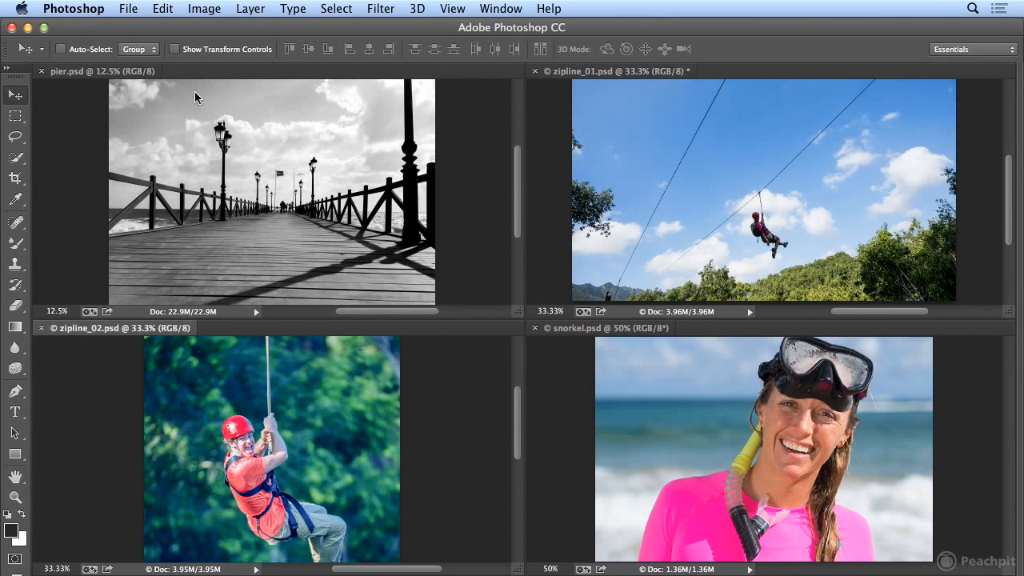
click(164, 8)
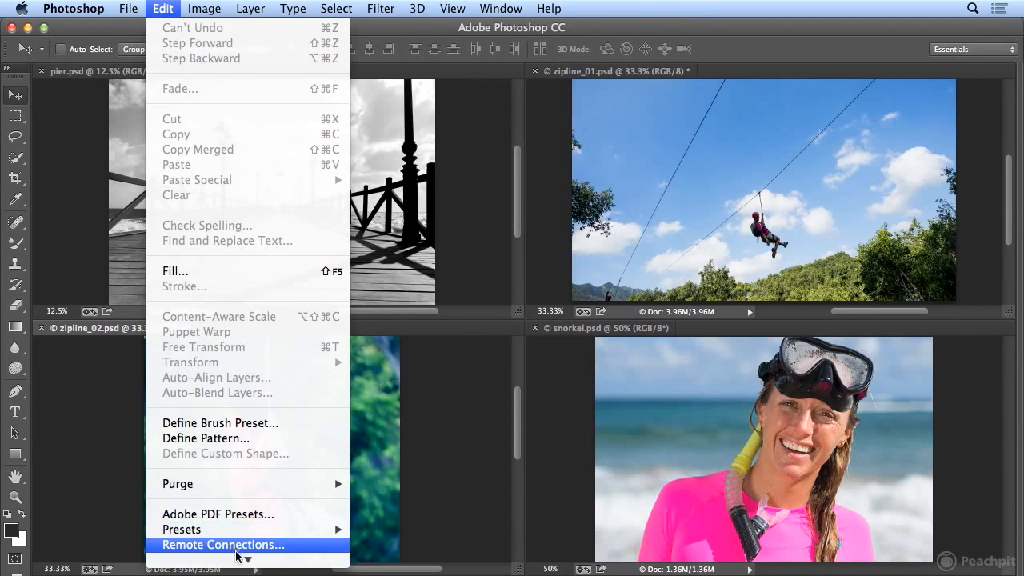
mouse_move(243, 560)
click(200, 514)
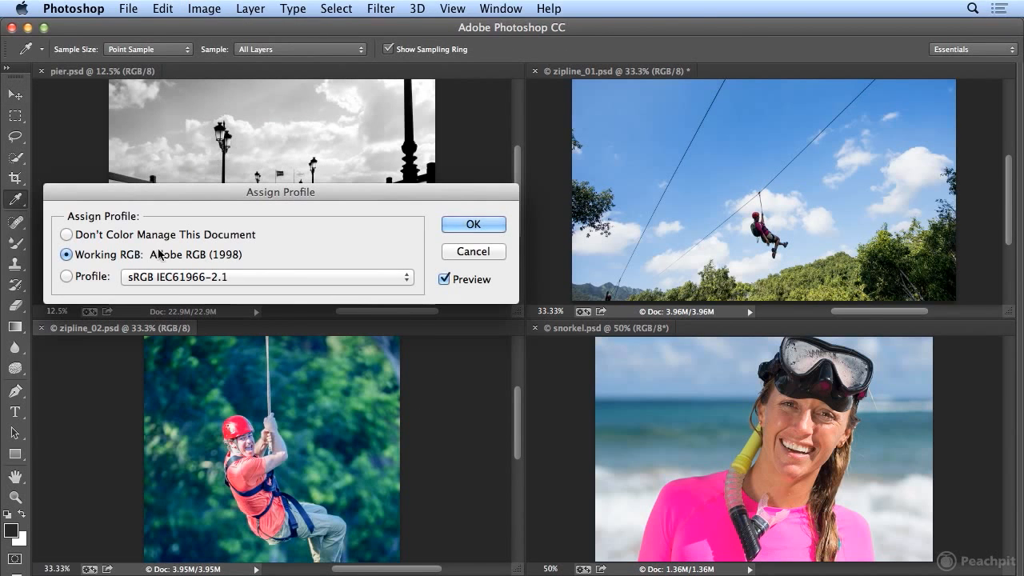
click(66, 277)
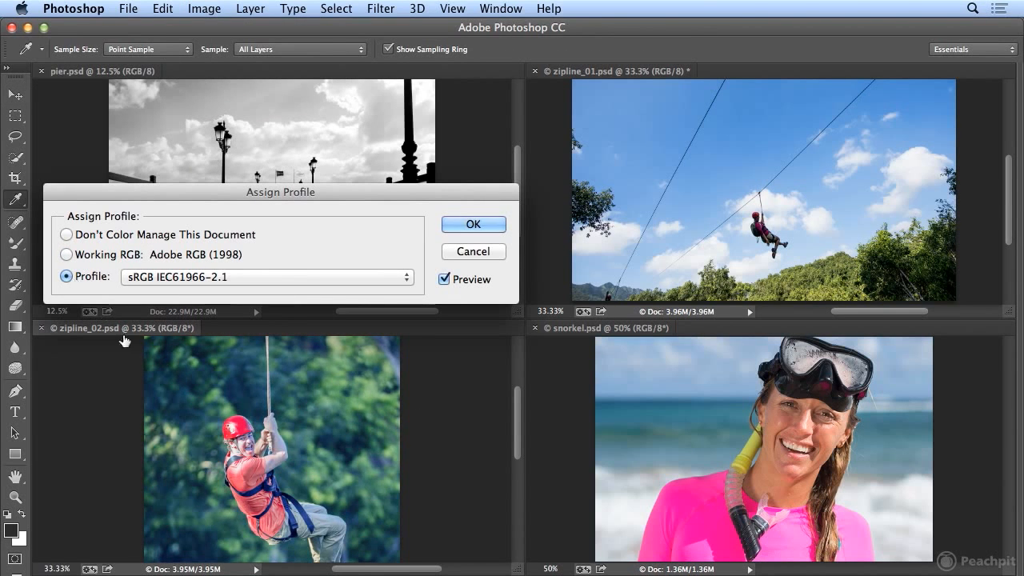
click(90, 256)
click(81, 277)
click(86, 256)
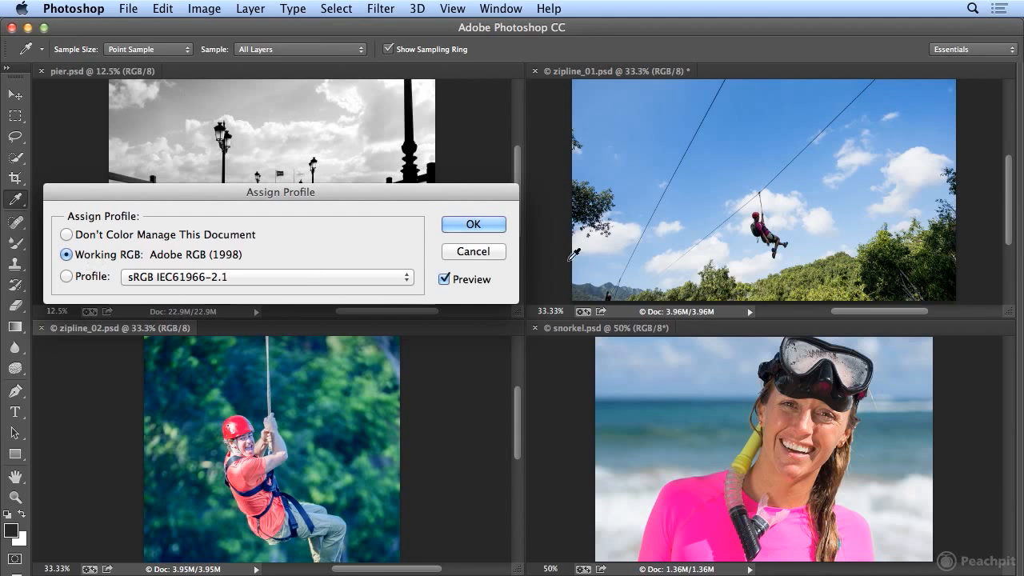
click(473, 224)
key(v)
Open Assign Profile for pier.psd and move the dialog clear of the pier image
click(480, 128)
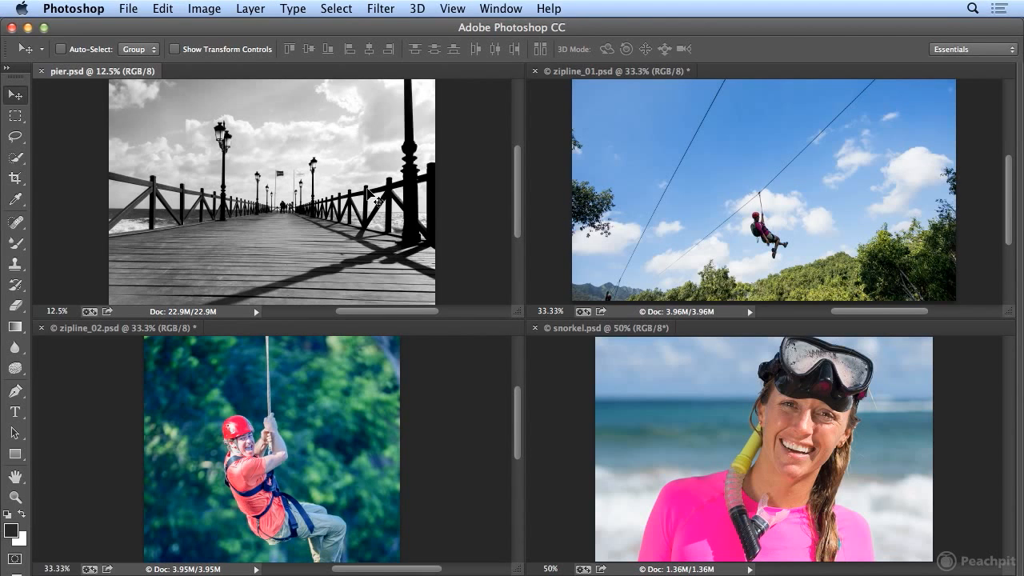
click(164, 9)
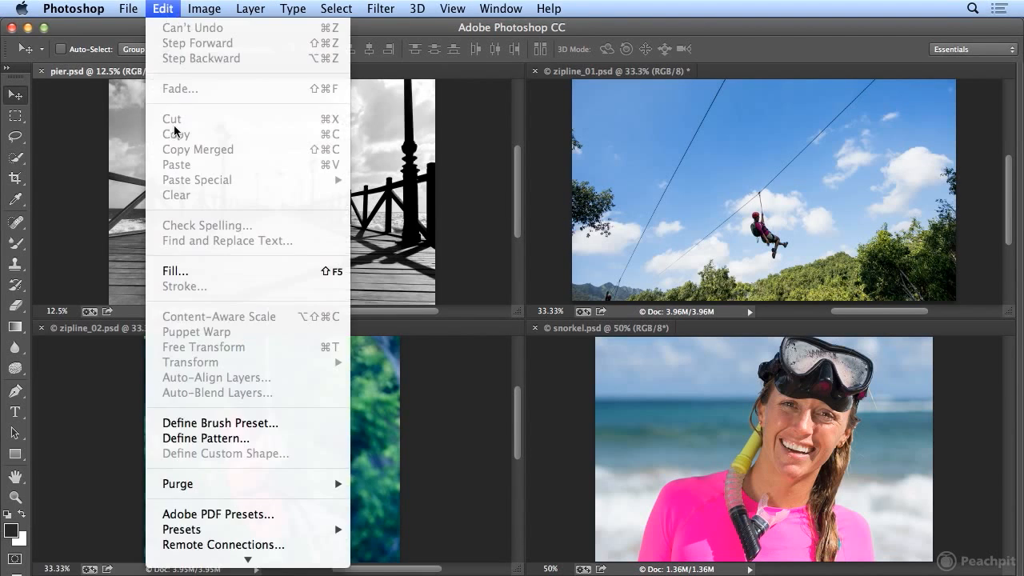
click(253, 508)
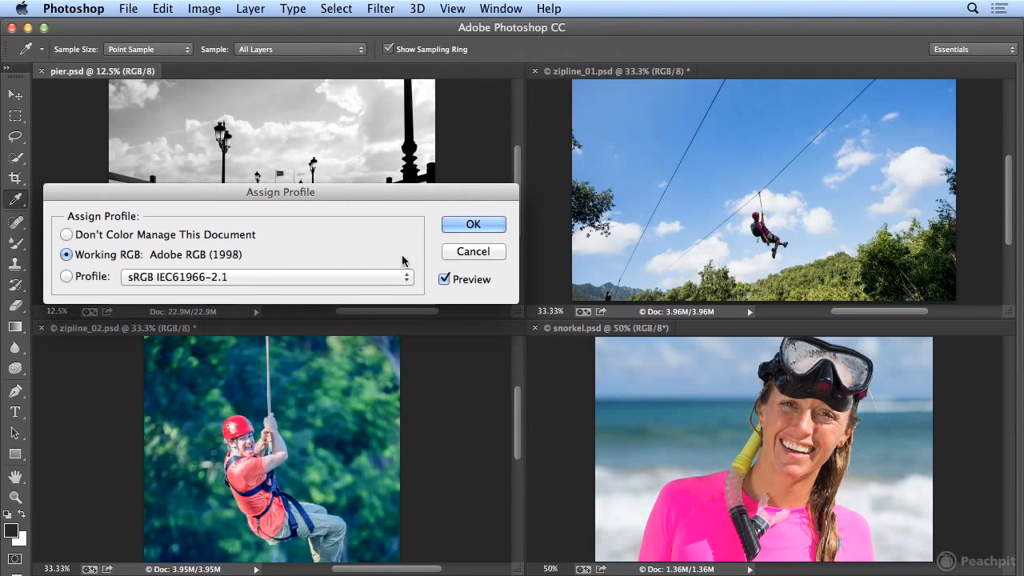
drag(189, 195, 544, 226)
Switch repeatedly between sRGB IEC61966-2.1 and working Adobe RGB (1998) to compare tones in pier.psd, and assign the working RGB profile
click(439, 313)
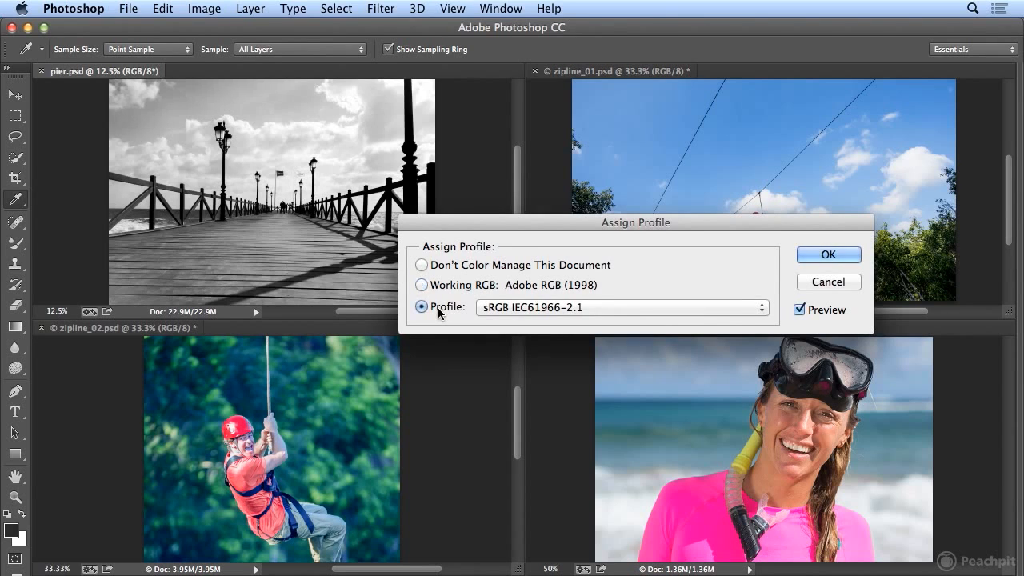
click(441, 286)
click(437, 311)
click(441, 287)
click(436, 310)
click(440, 286)
click(420, 306)
click(422, 284)
click(424, 307)
click(421, 286)
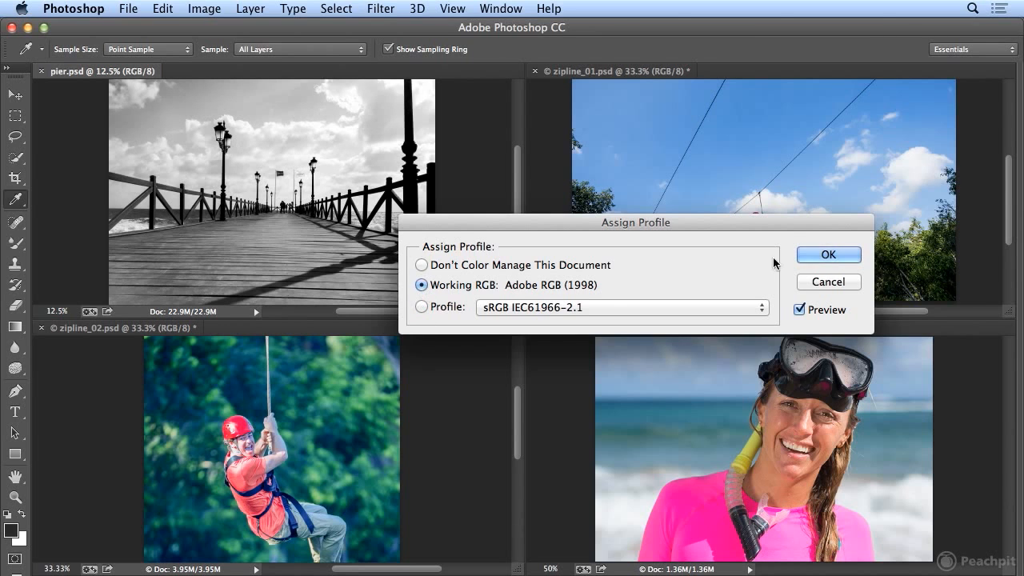
click(828, 254)
key(v)
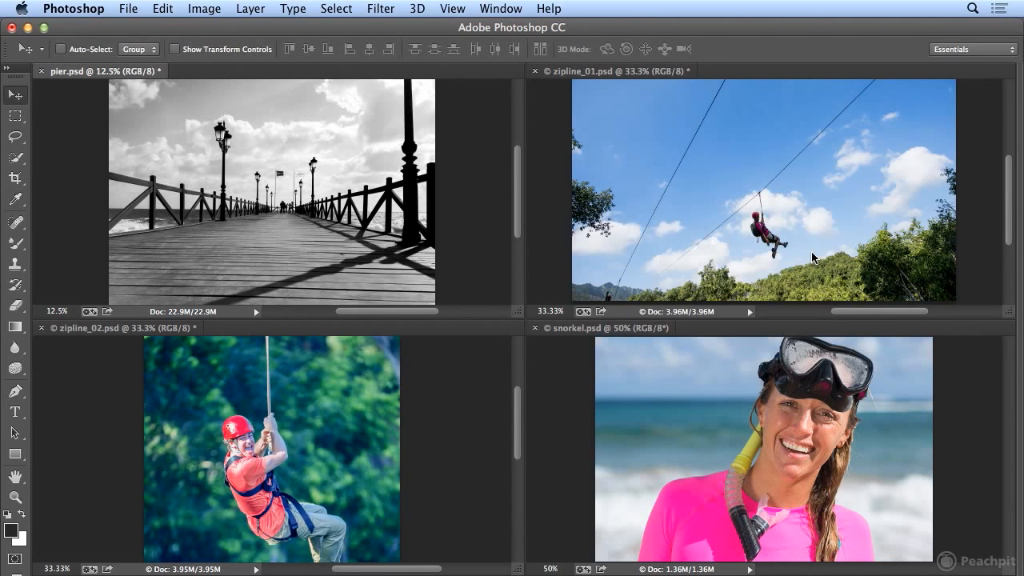
Review the presets in Color Settings and confirm North America Prepress 2
click(168, 12)
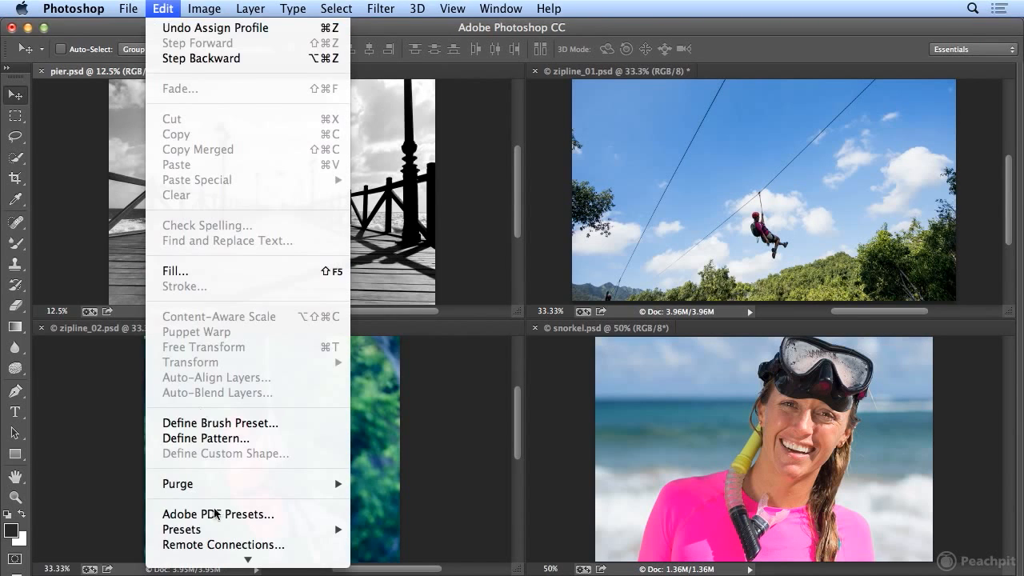
click(240, 456)
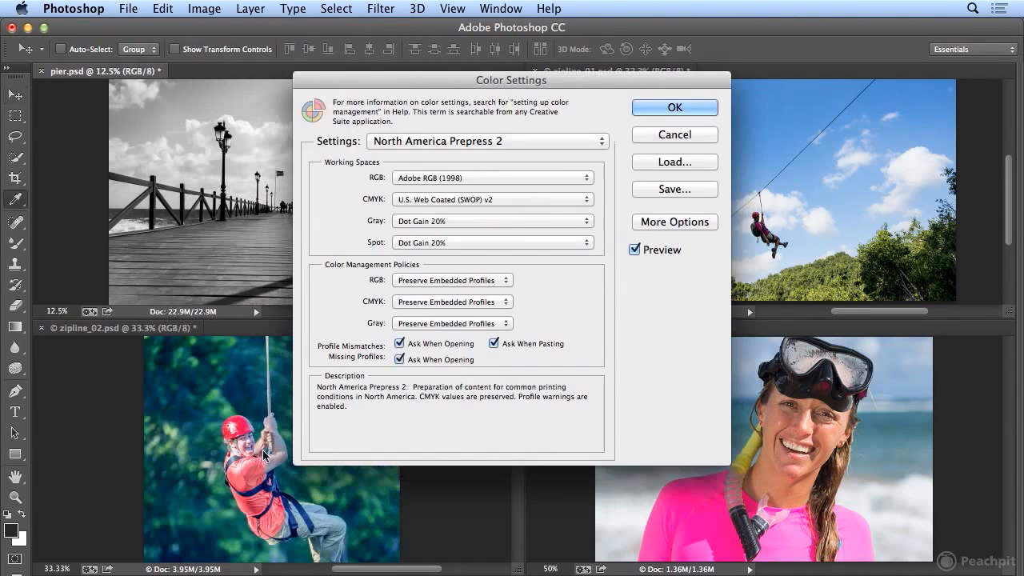
click(430, 143)
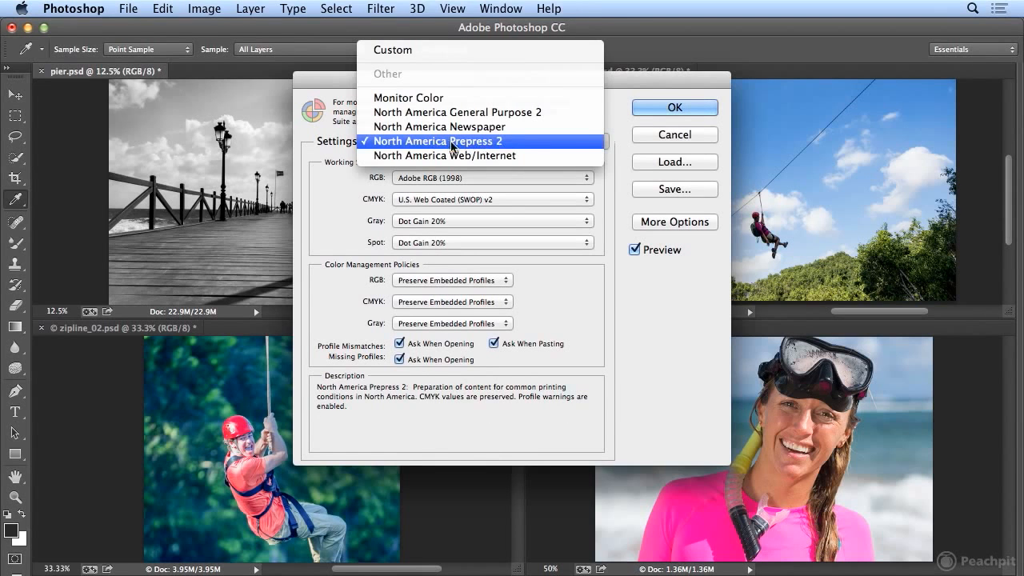
click(493, 144)
click(650, 108)
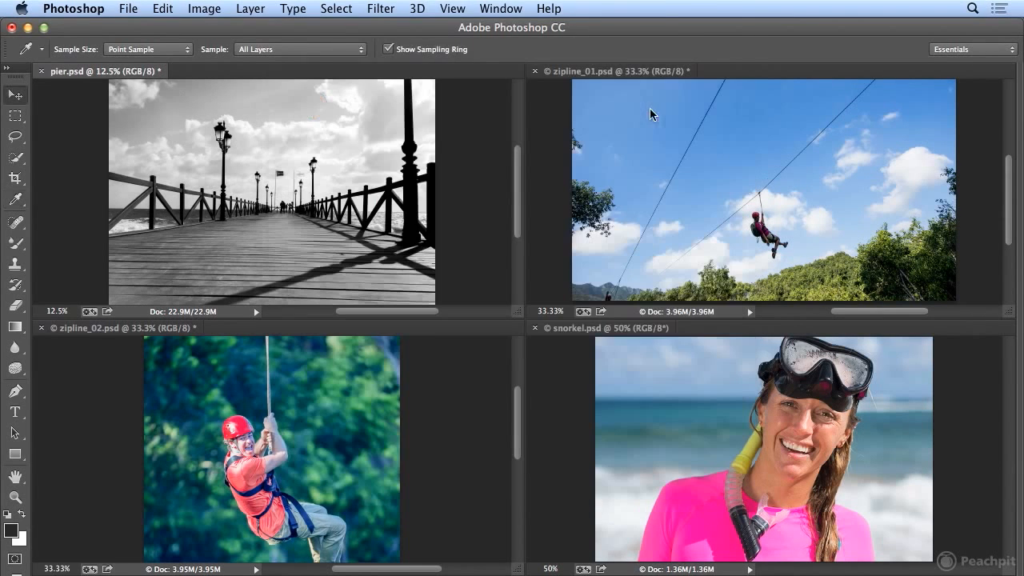
Assign the working RGB profile, Adobe RGB (1998), to snorkel.psd
click(623, 333)
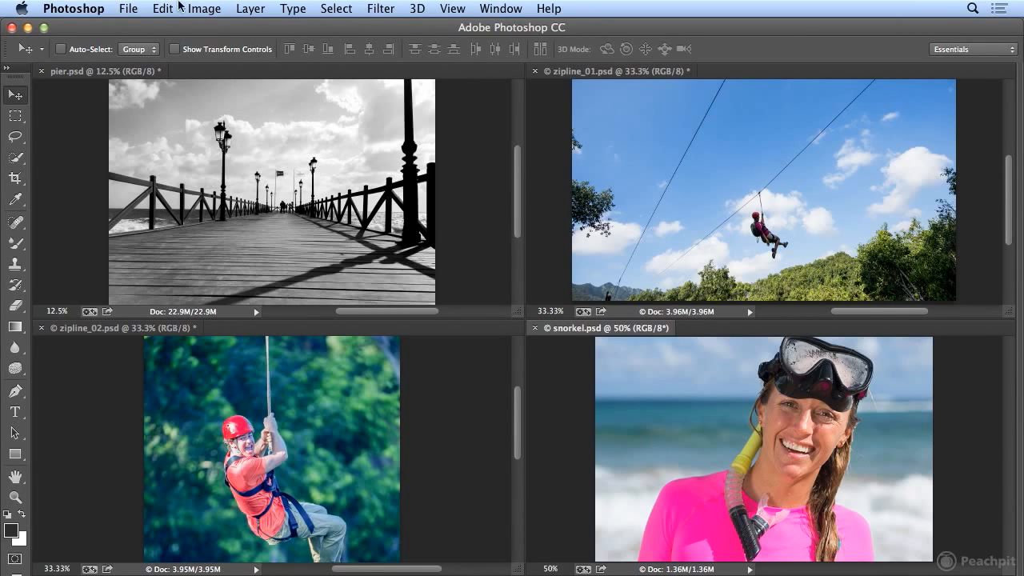
click(163, 8)
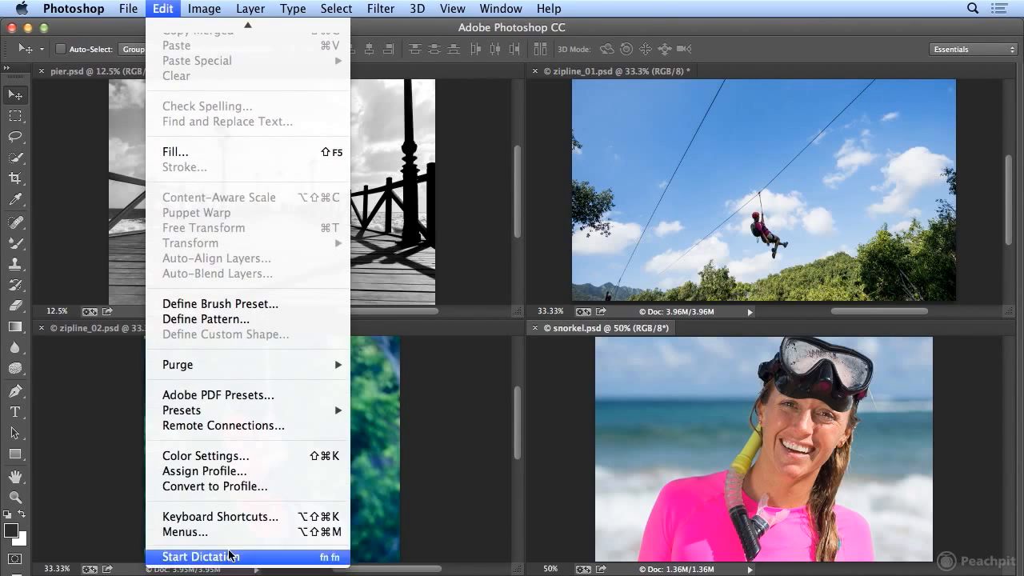
click(251, 478)
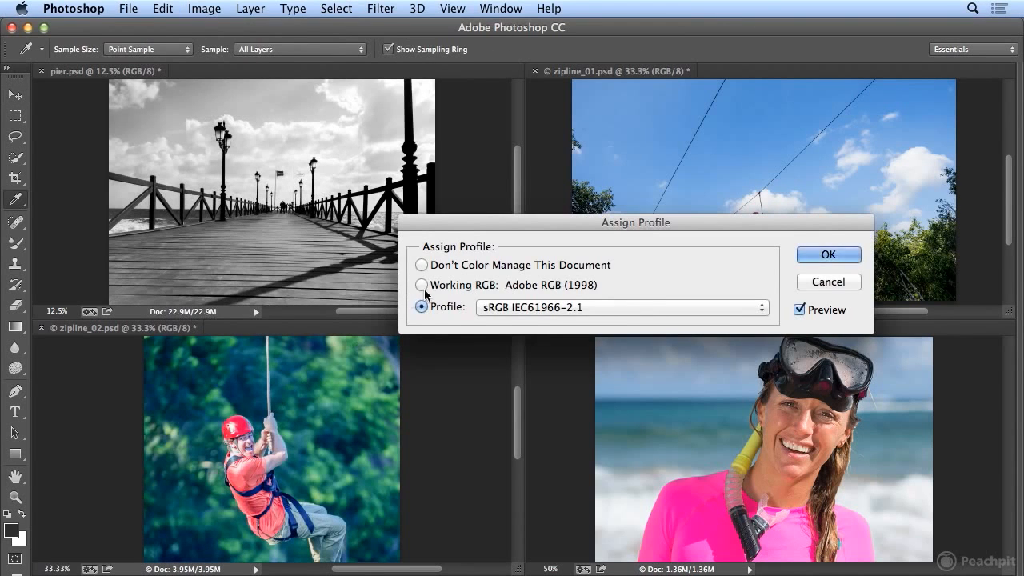
click(422, 285)
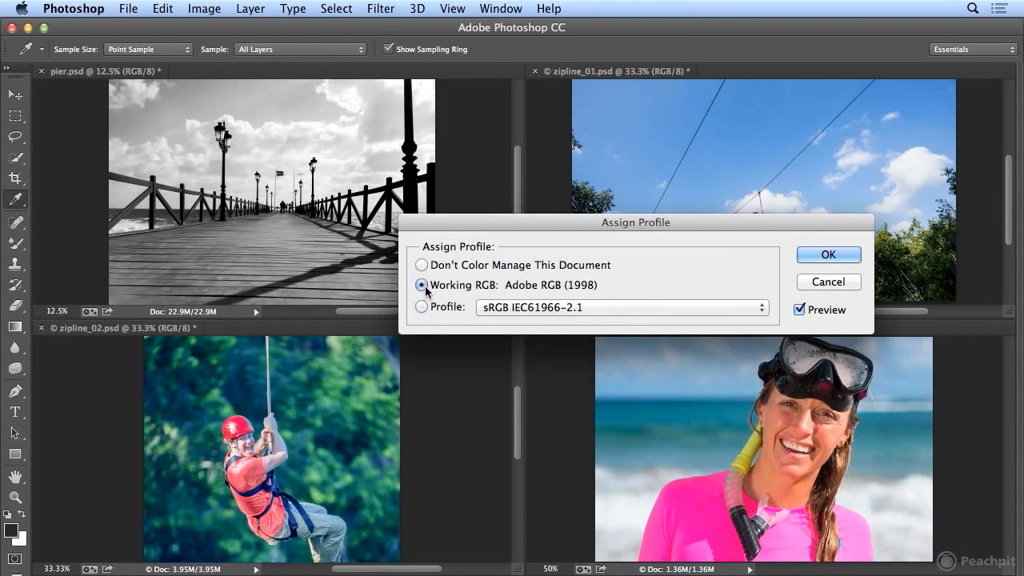
click(815, 256)
key(v)
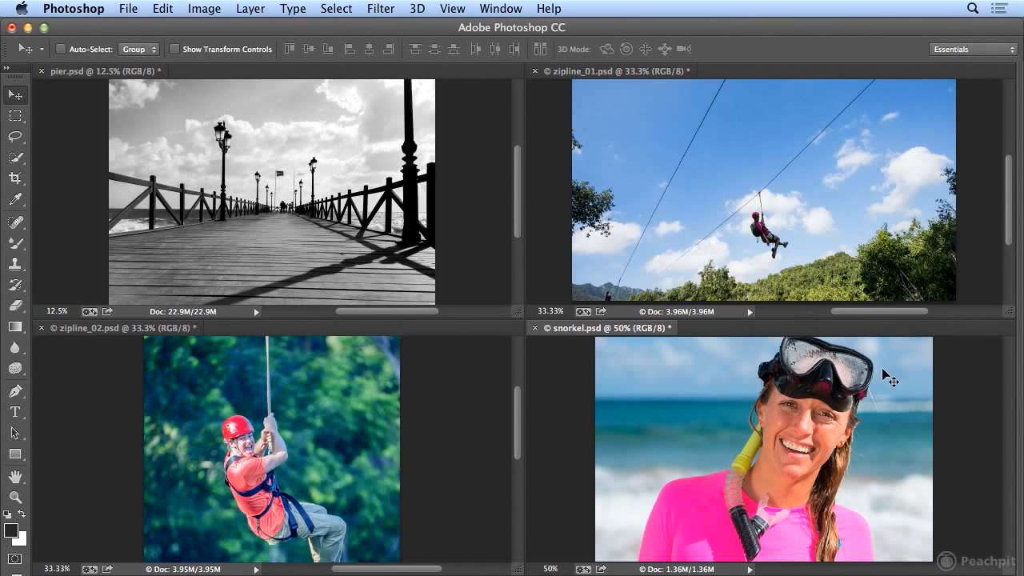